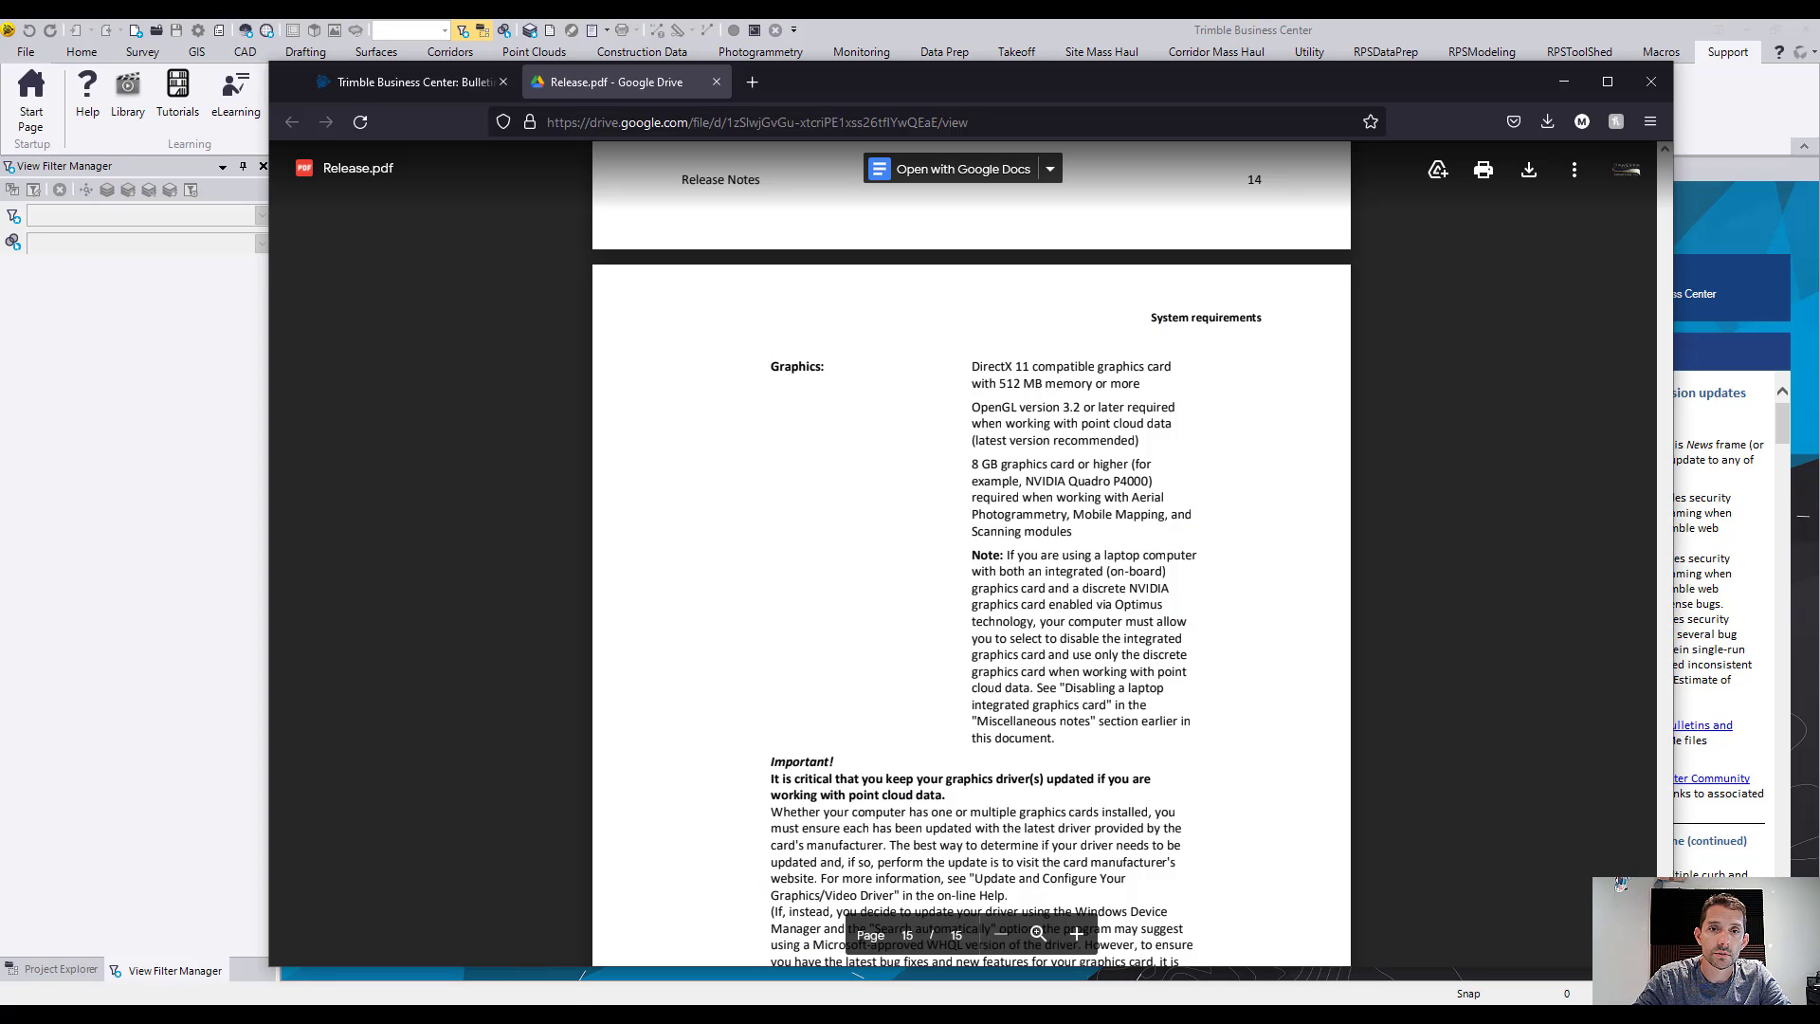
pyautogui.scroll(5, 1045, 327)
pyautogui.scroll(5, 1044, 326)
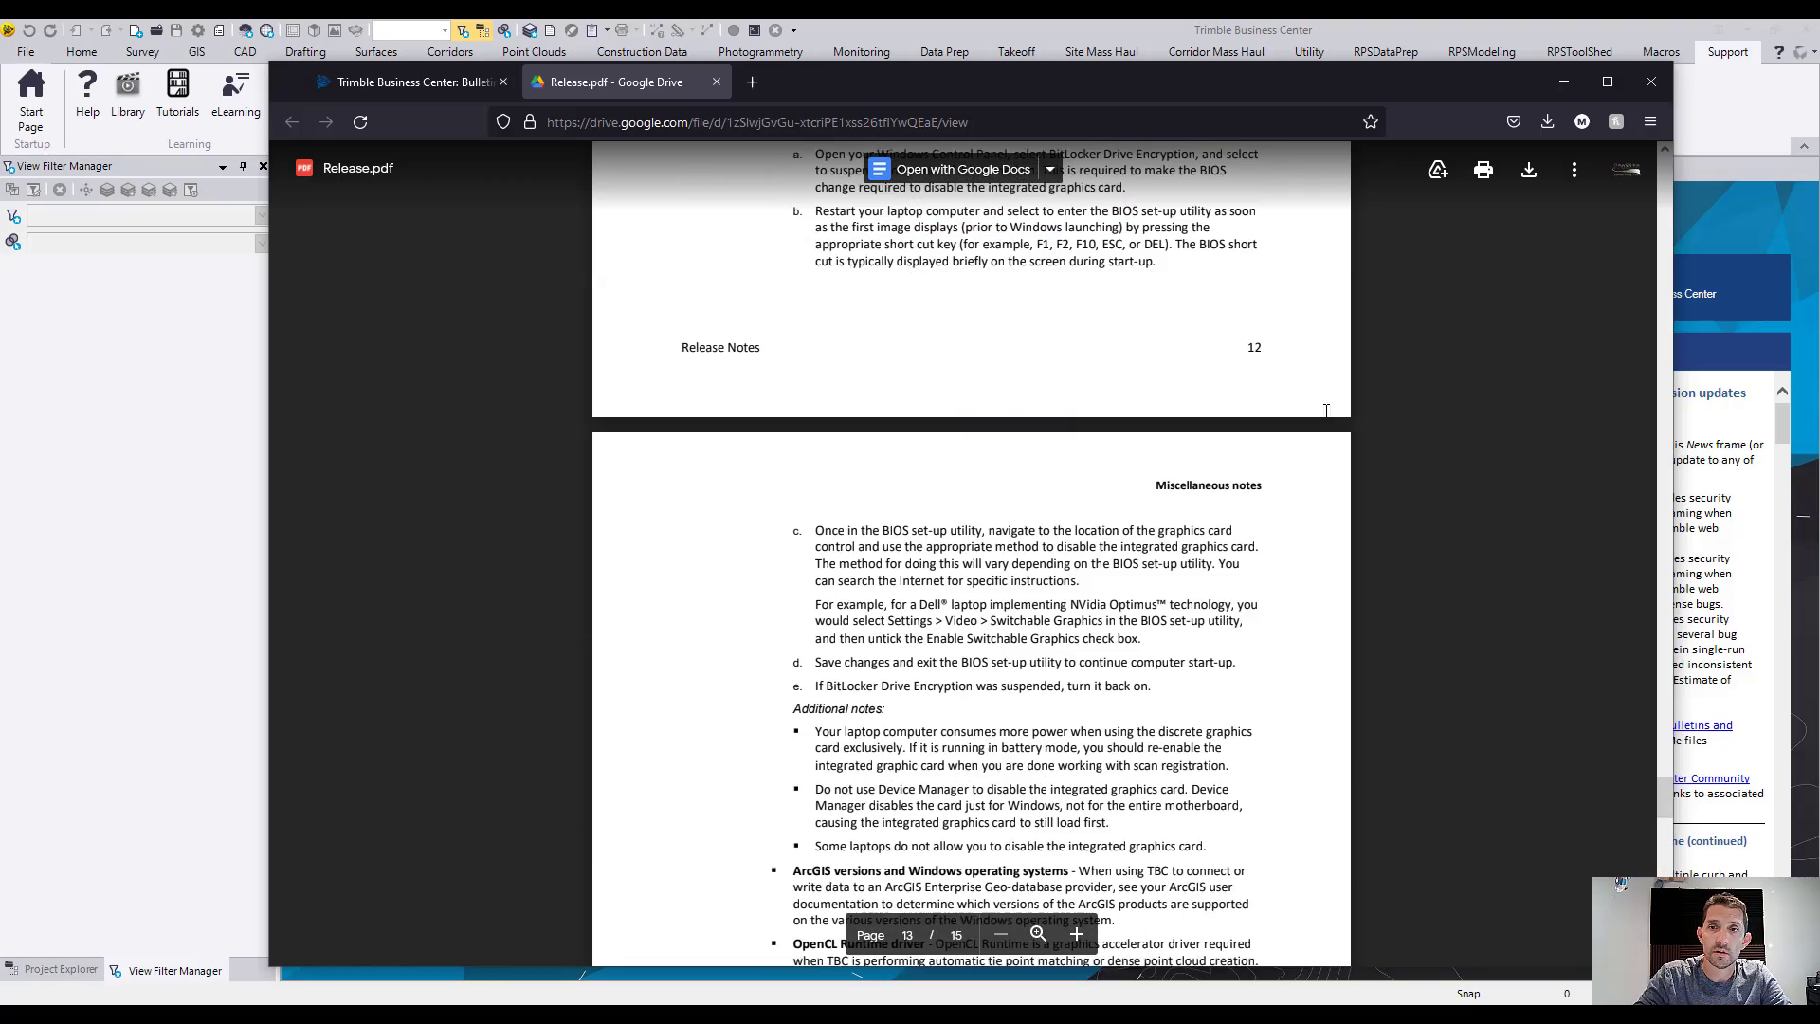
pyautogui.scroll(3, 1045, 326)
pyautogui.moveTo(1664, 789); pyautogui.dragTo(1675, 165)
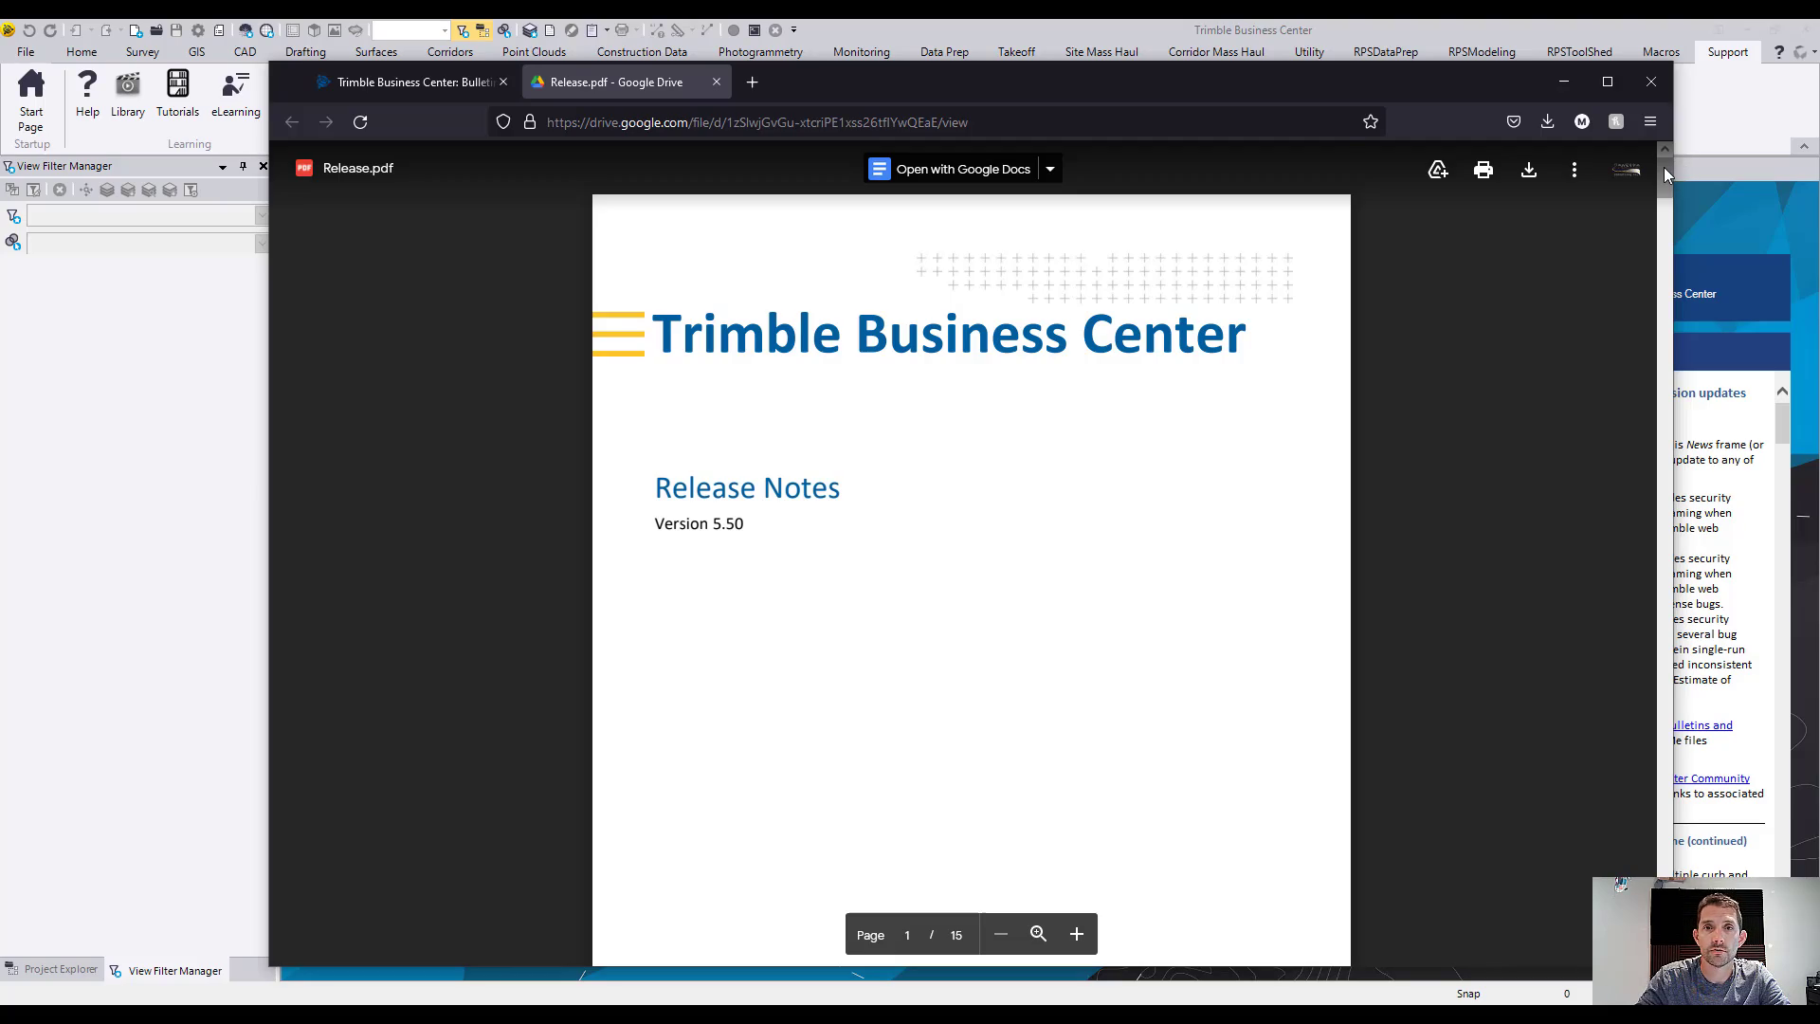
pyautogui.moveTo(1666, 172); pyautogui.dragTo(1758, 867)
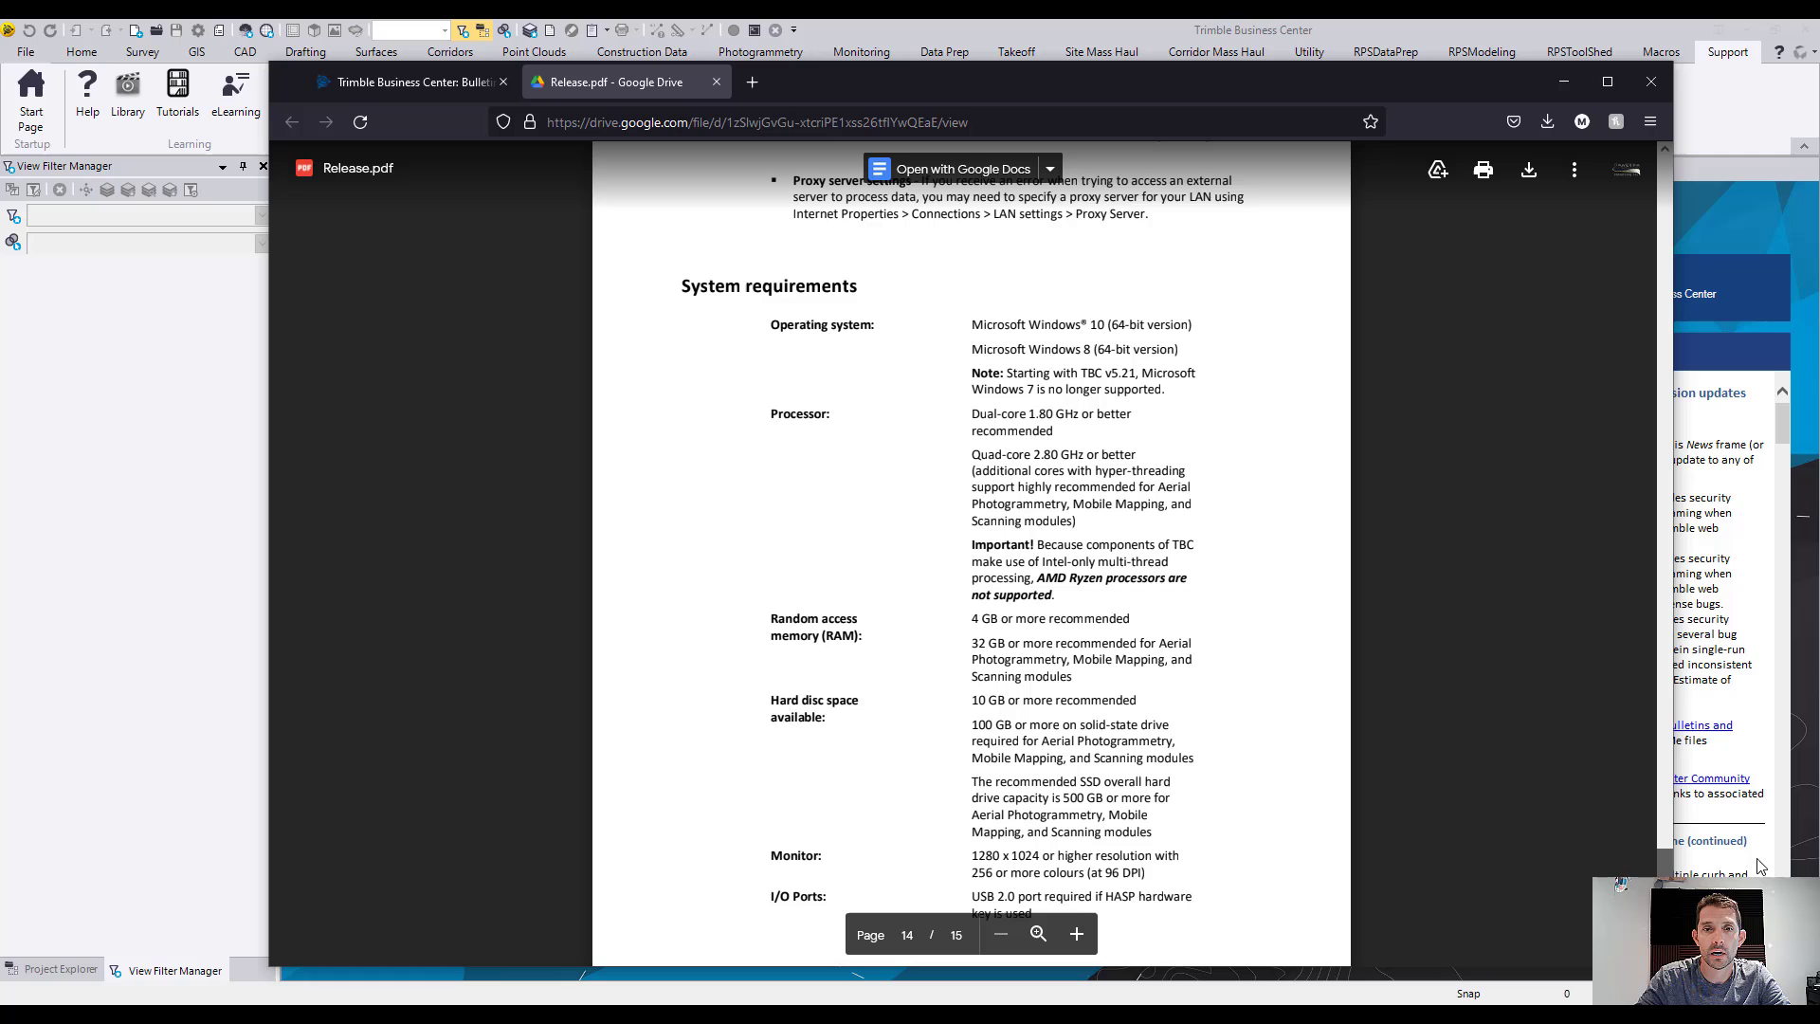
pyautogui.scroll(-1, 1080, 399)
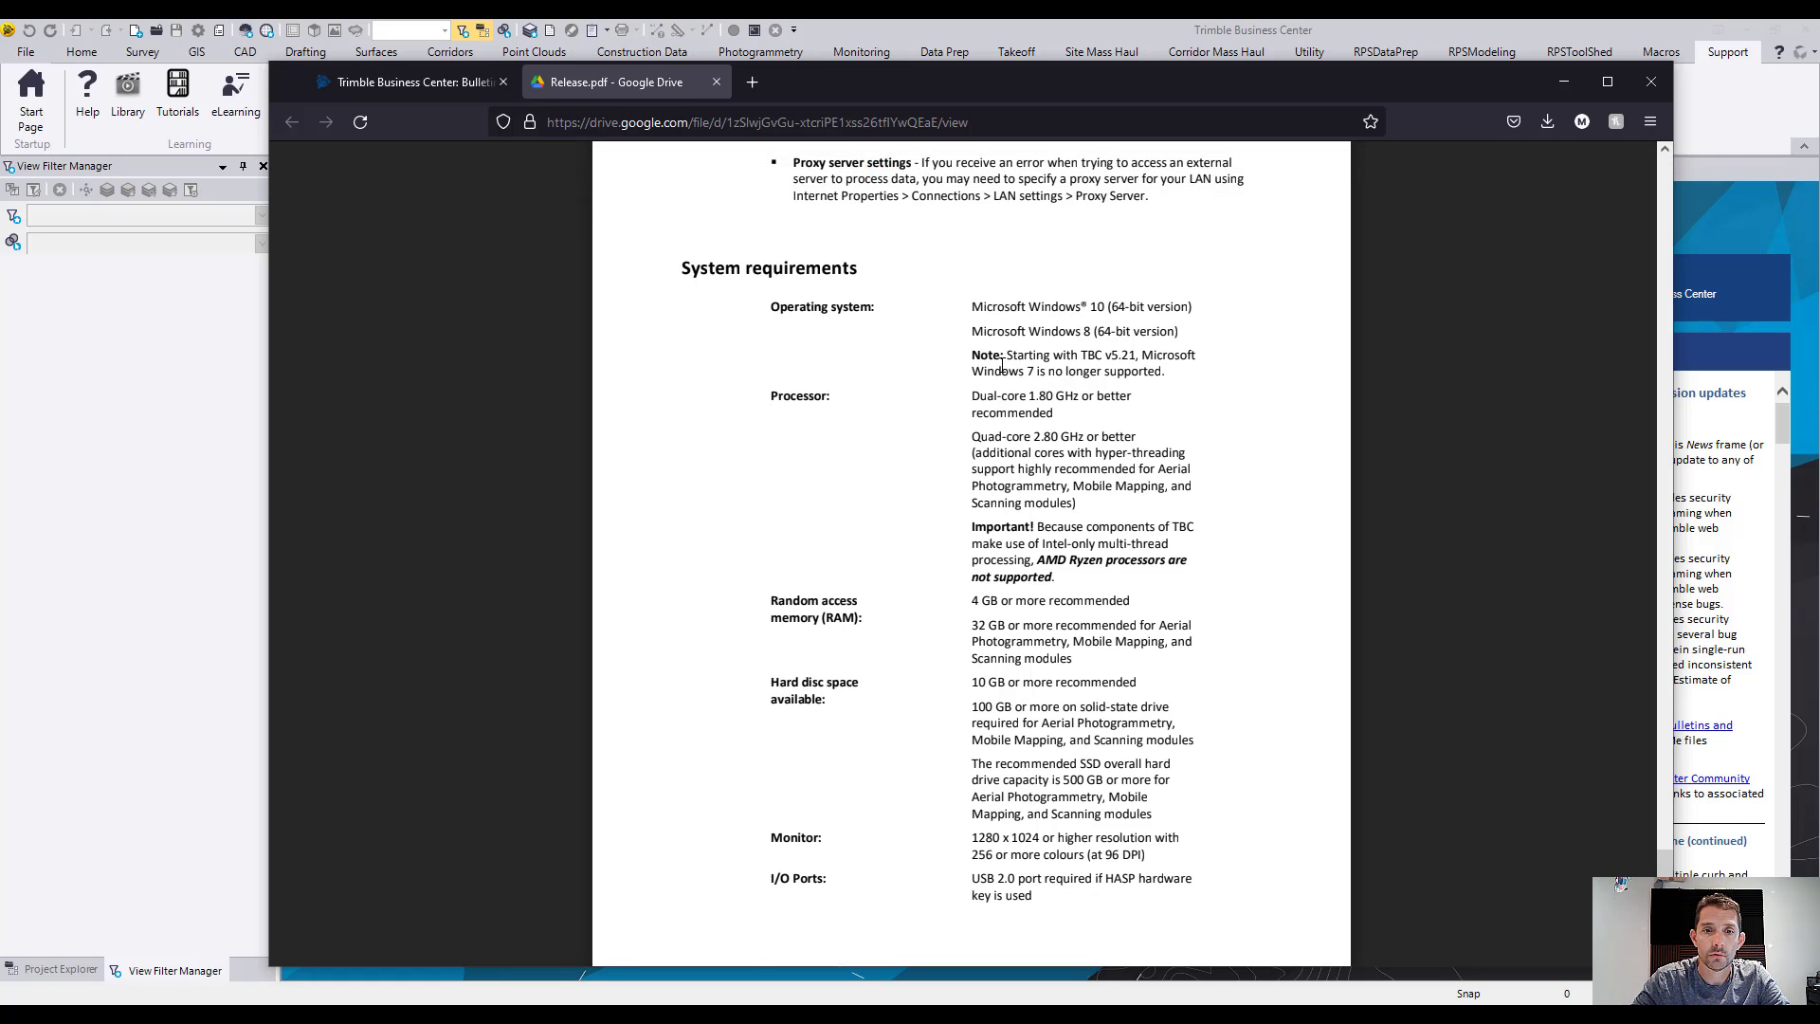
pyautogui.scroll(-3, 999, 371)
pyautogui.scroll(-2, 1001, 367)
pyautogui.scroll(-4, 1004, 361)
pyautogui.scroll(-2, 1005, 361)
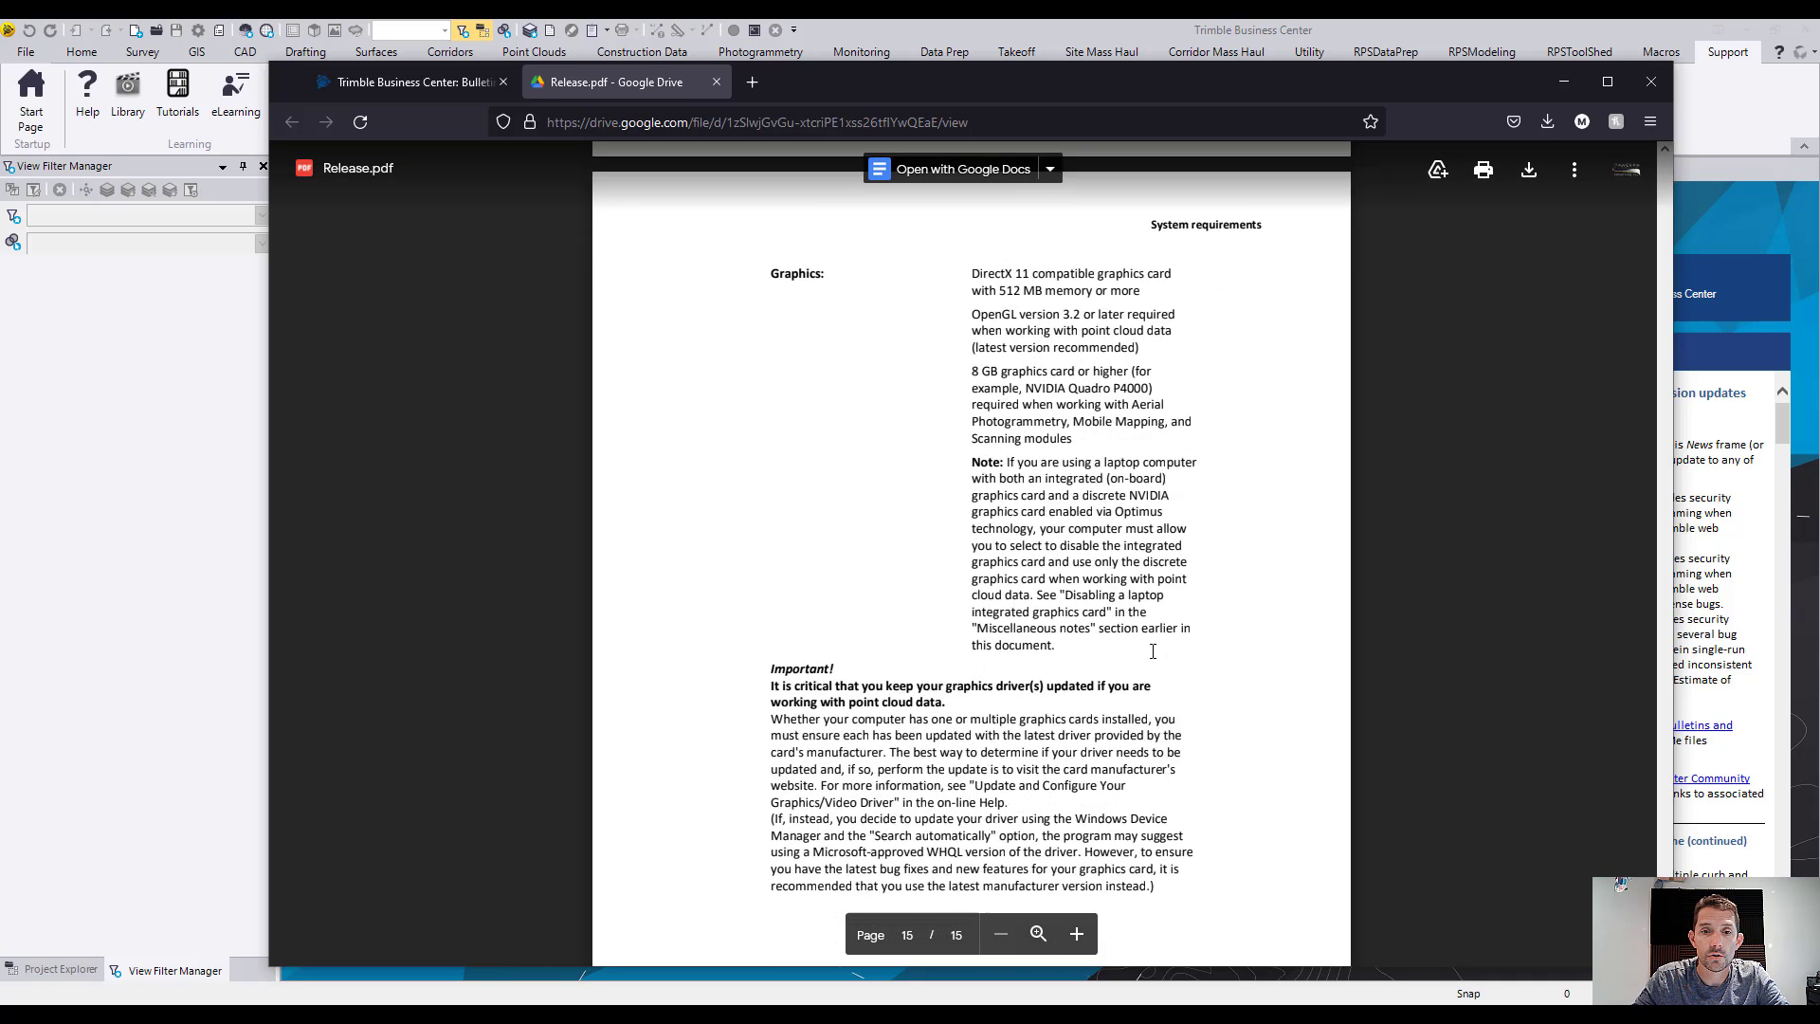
pyautogui.scroll(-3, 1154, 653)
pyautogui.scroll(2, 1153, 652)
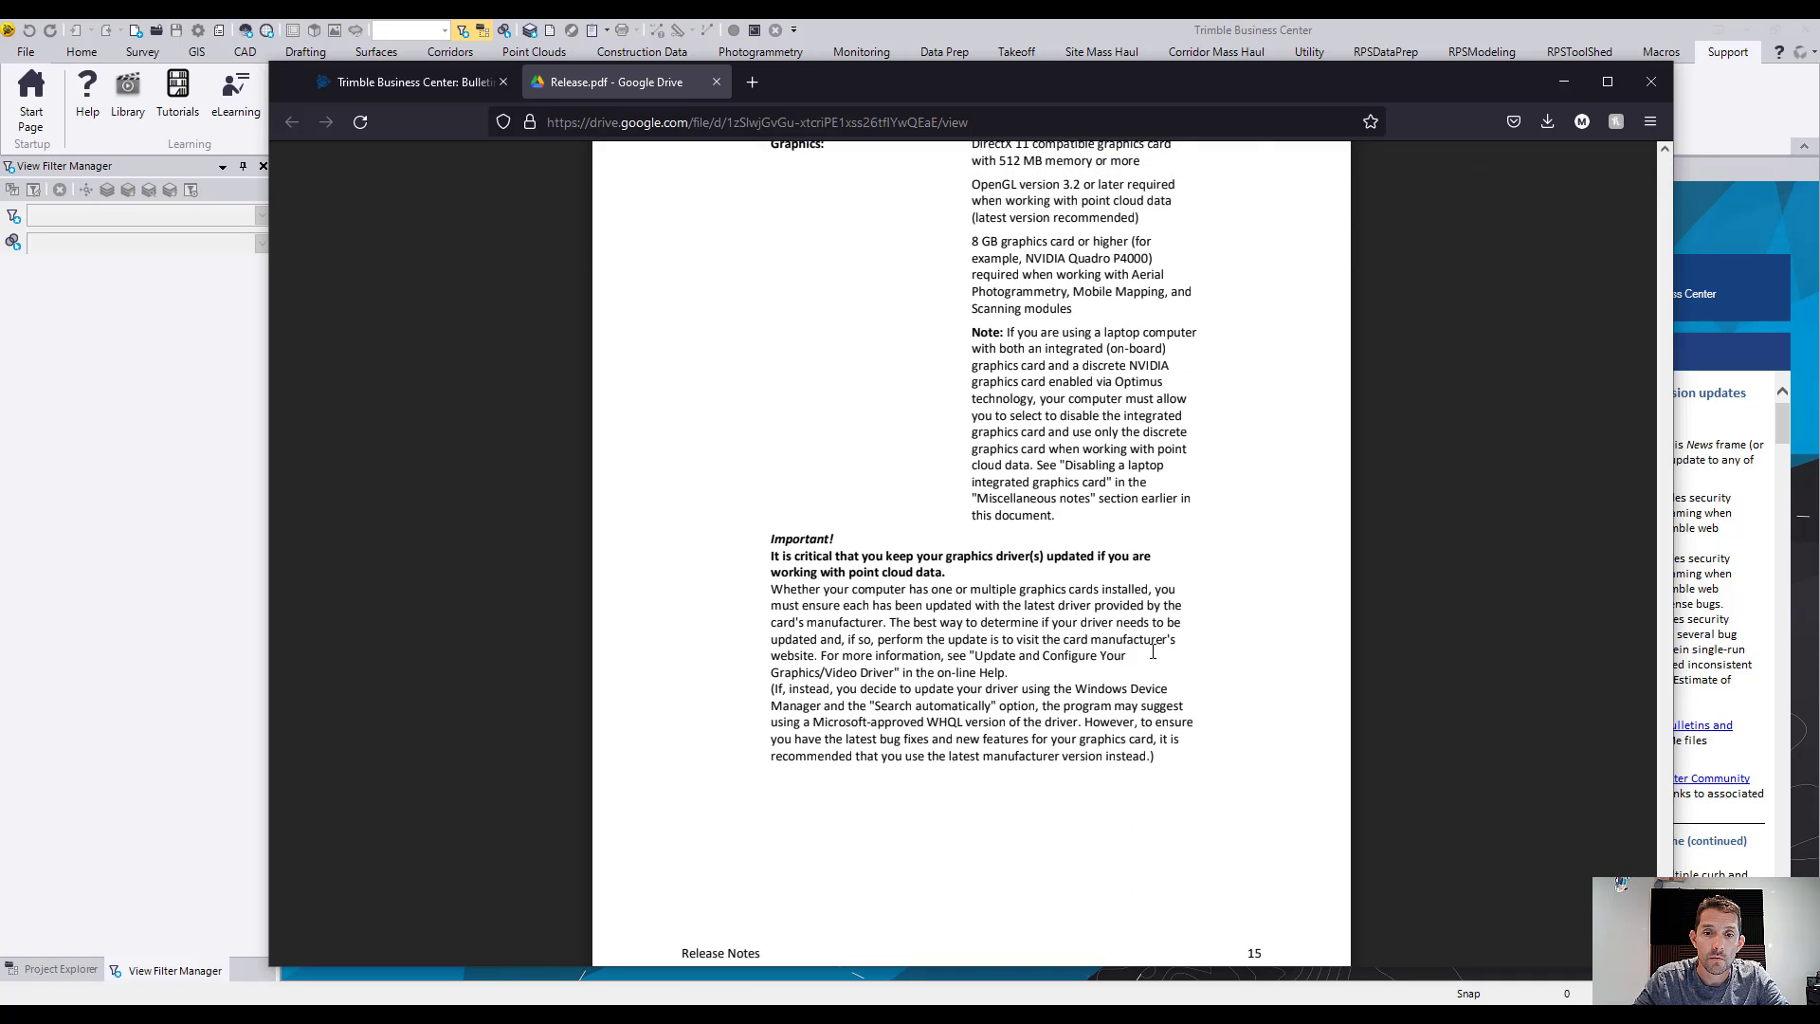
pyautogui.scroll(2, 1116, 651)
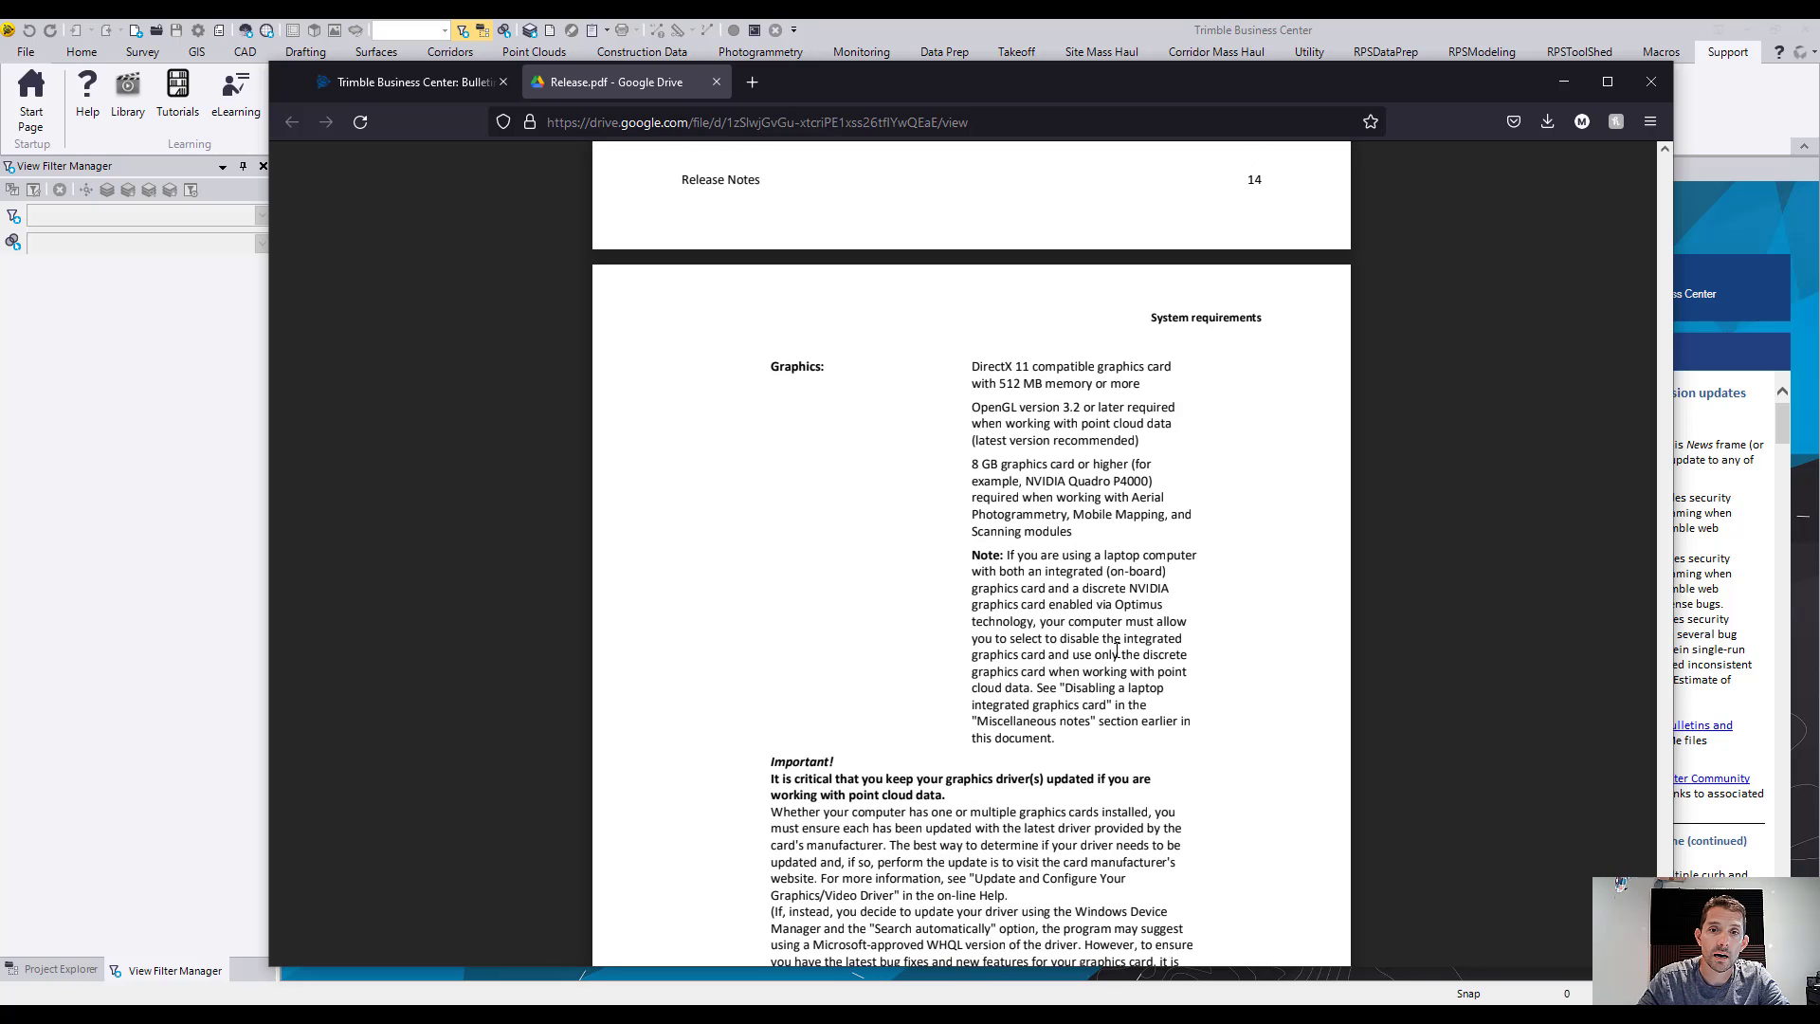
pyautogui.scroll(5, 1020, 634)
pyautogui.scroll(3, 1020, 633)
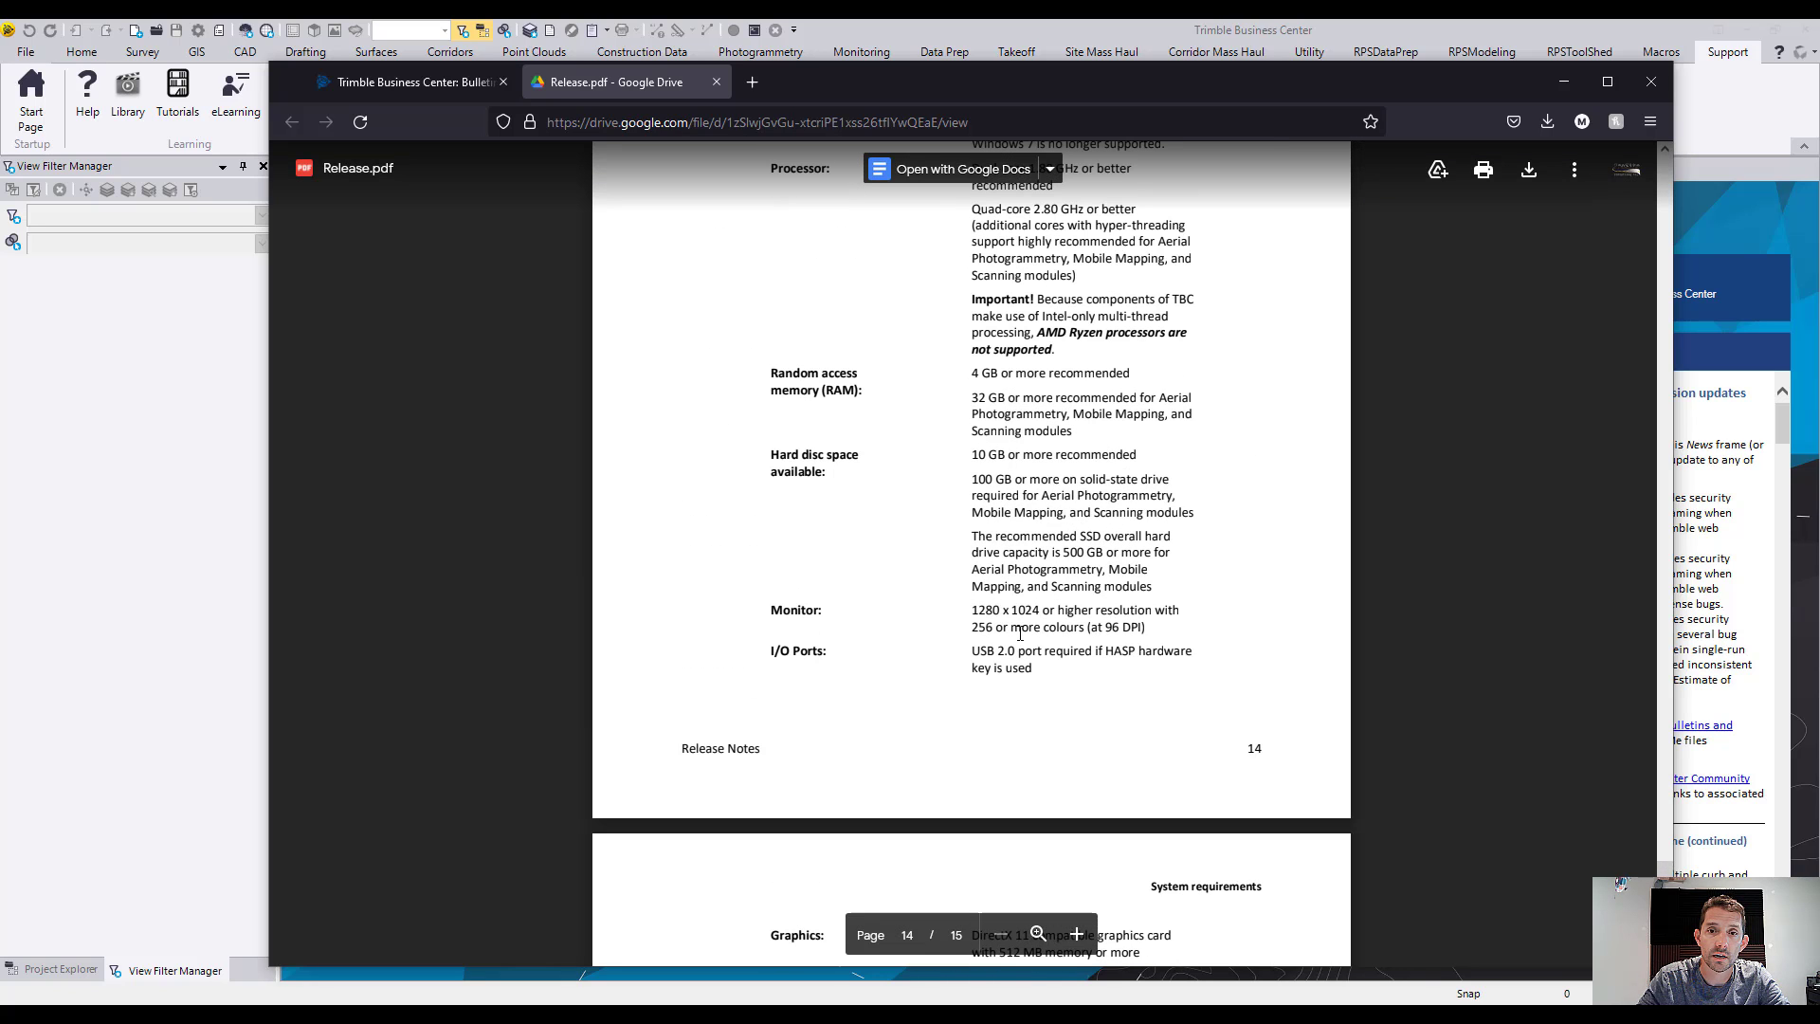
pyautogui.scroll(2, 1020, 633)
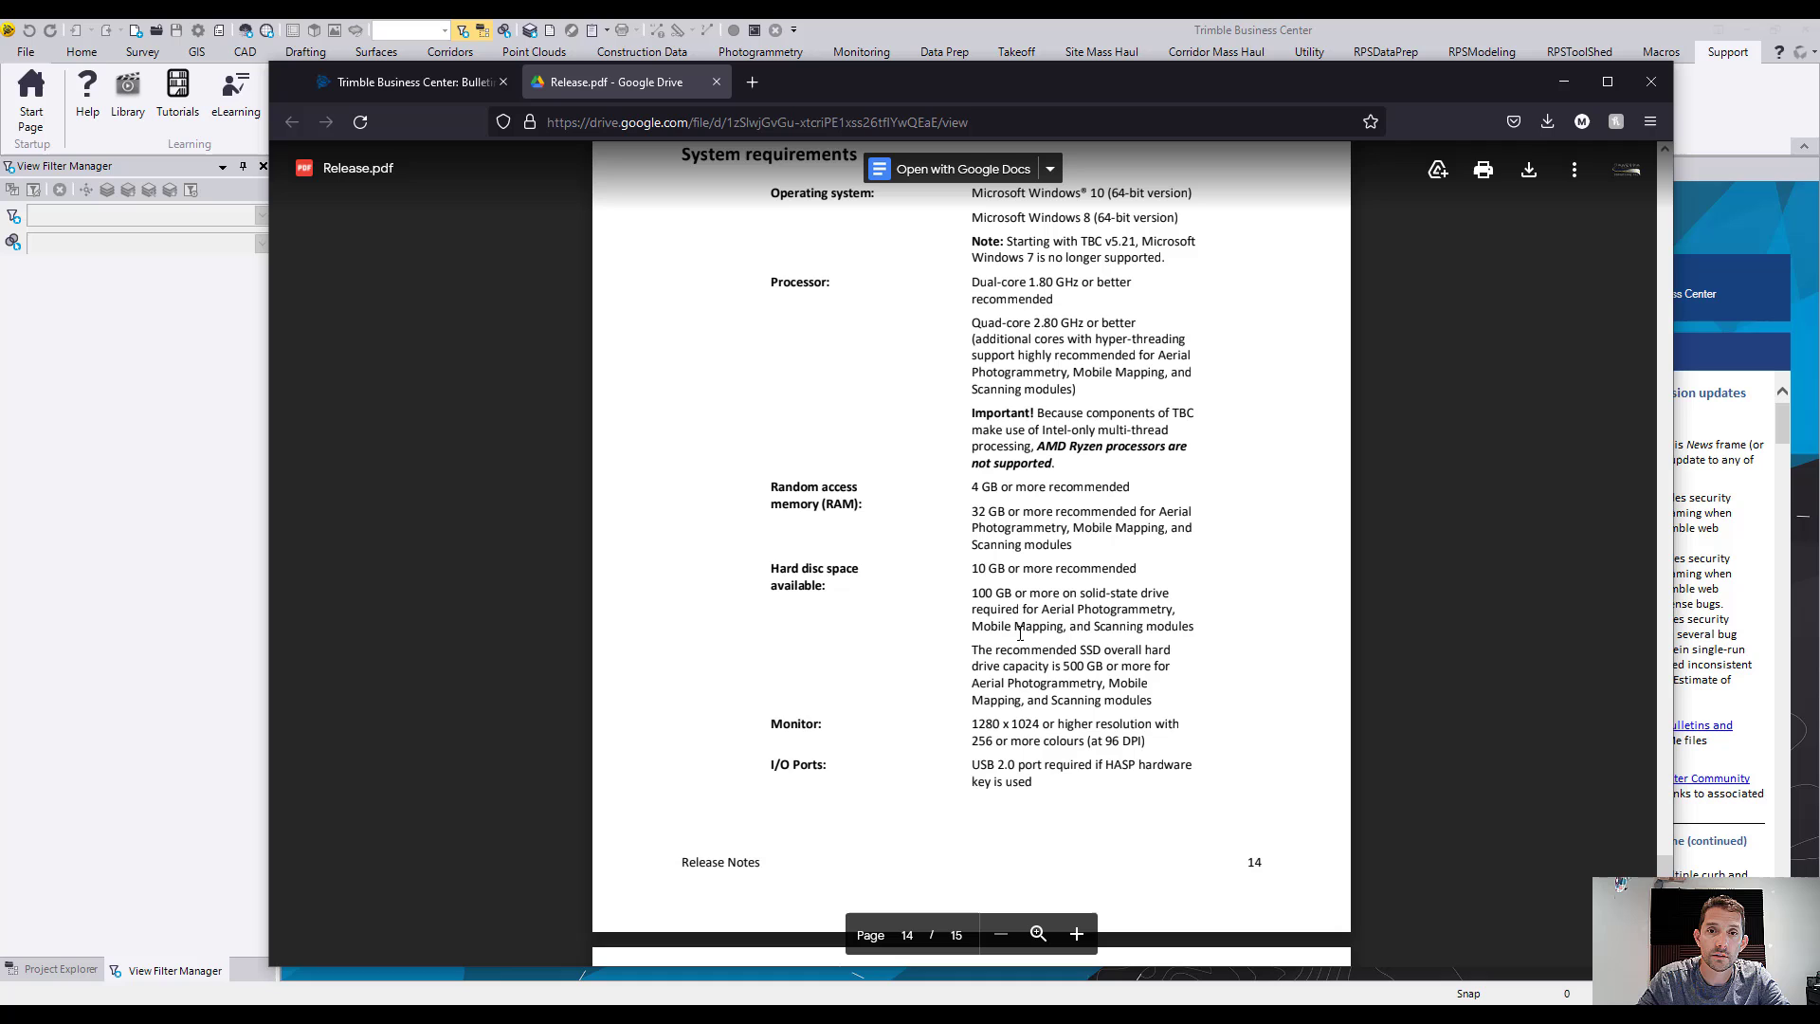
pyautogui.scroll(2, 1020, 633)
pyautogui.scroll(-6, 1020, 632)
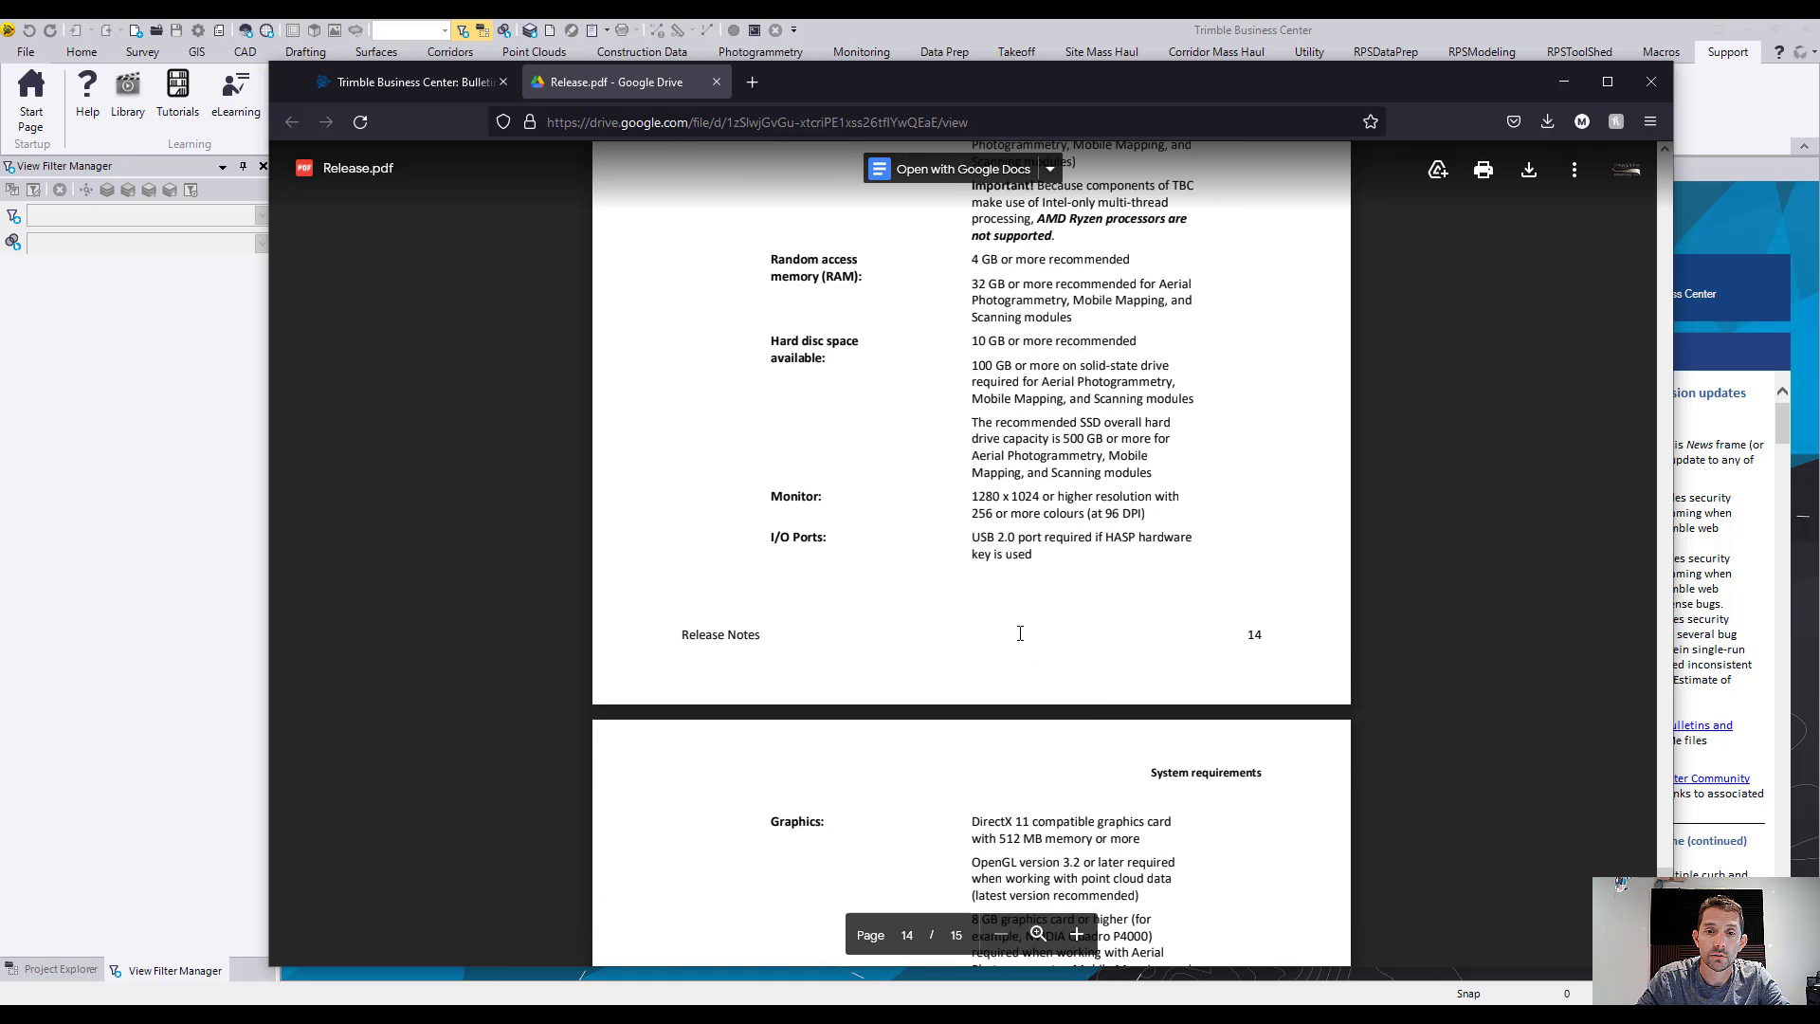
pyautogui.scroll(-6, 1020, 632)
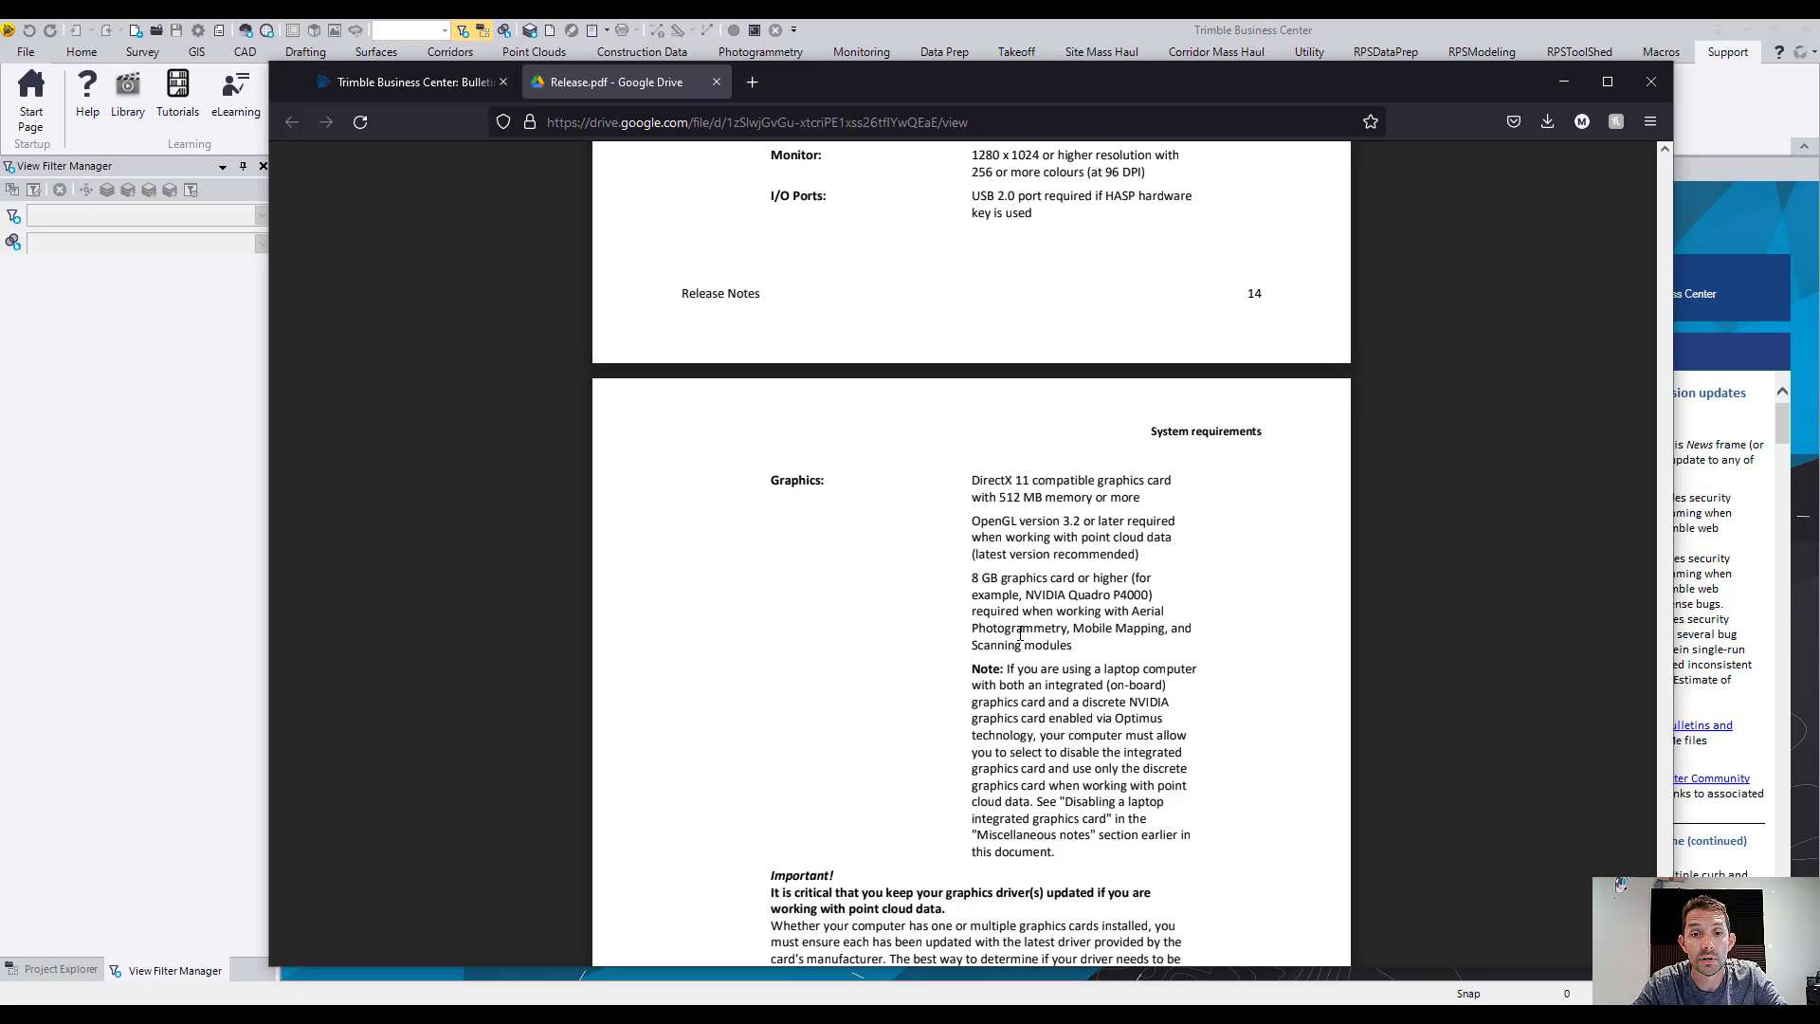
pyautogui.scroll(-3, 958, 622)
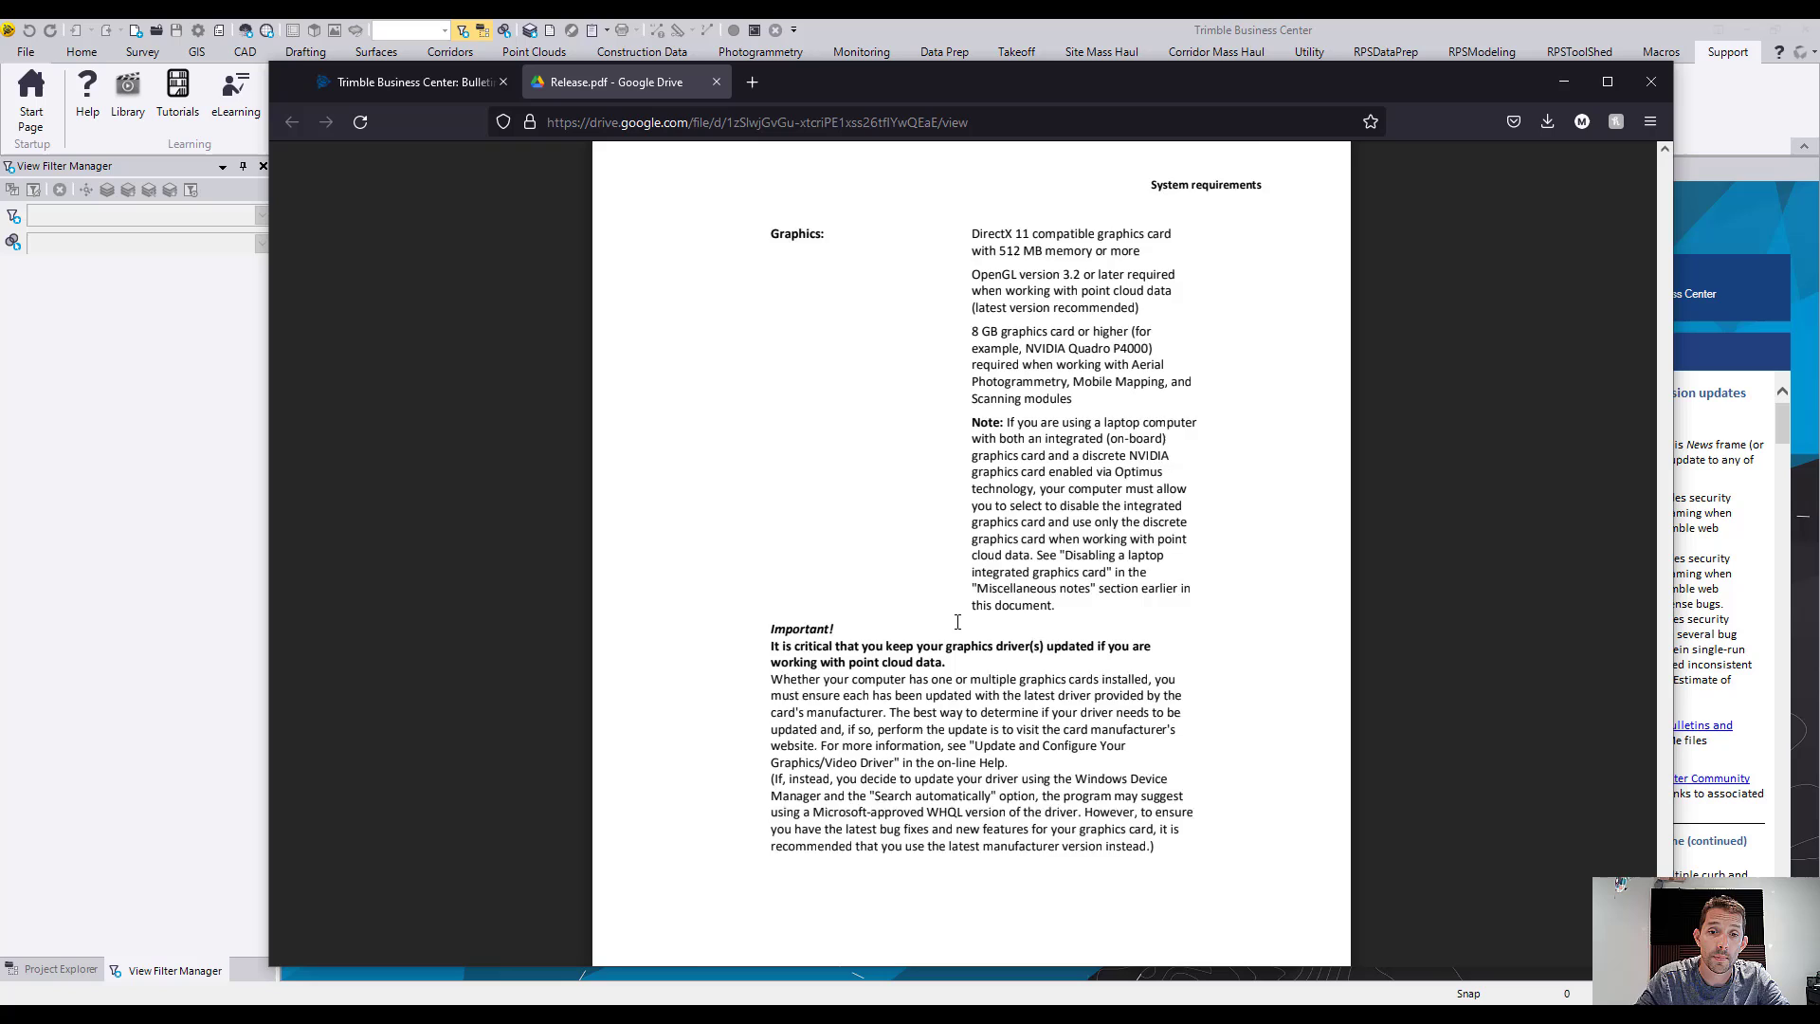
pyautogui.scroll(-1, 958, 621)
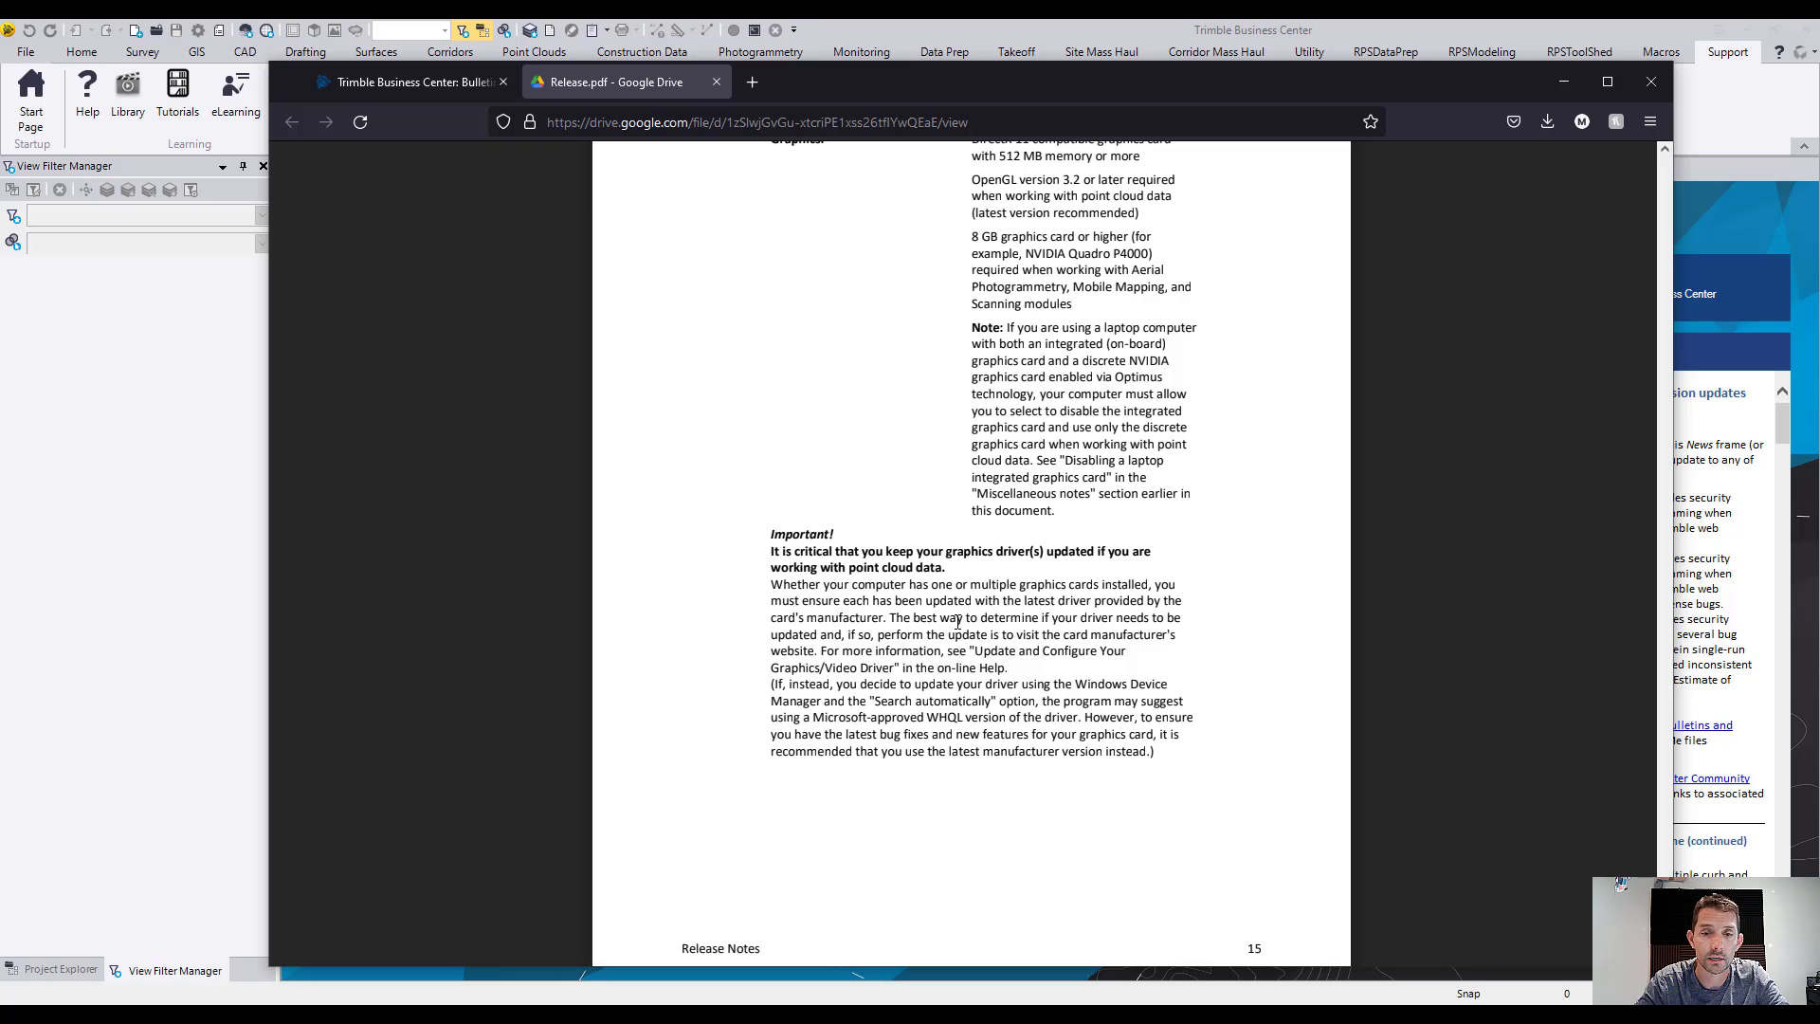
pyautogui.scroll(-1, 926, 774)
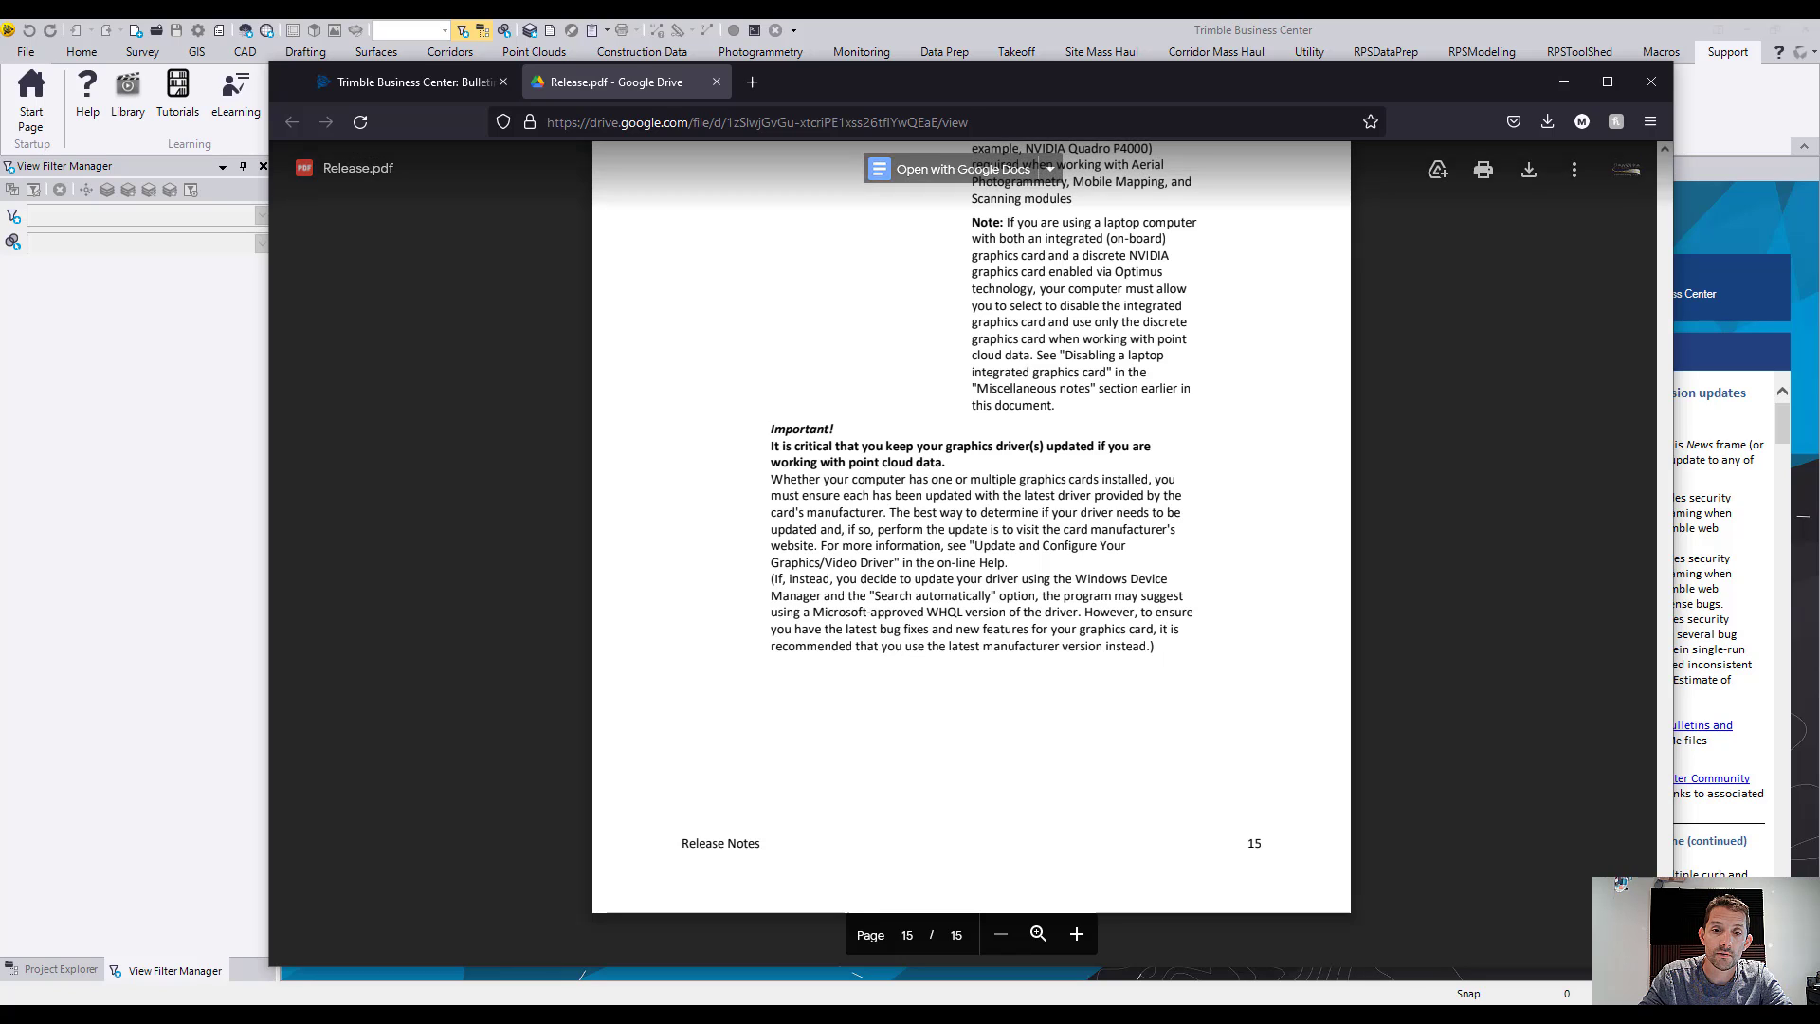
pyautogui.click(1535, 1001)
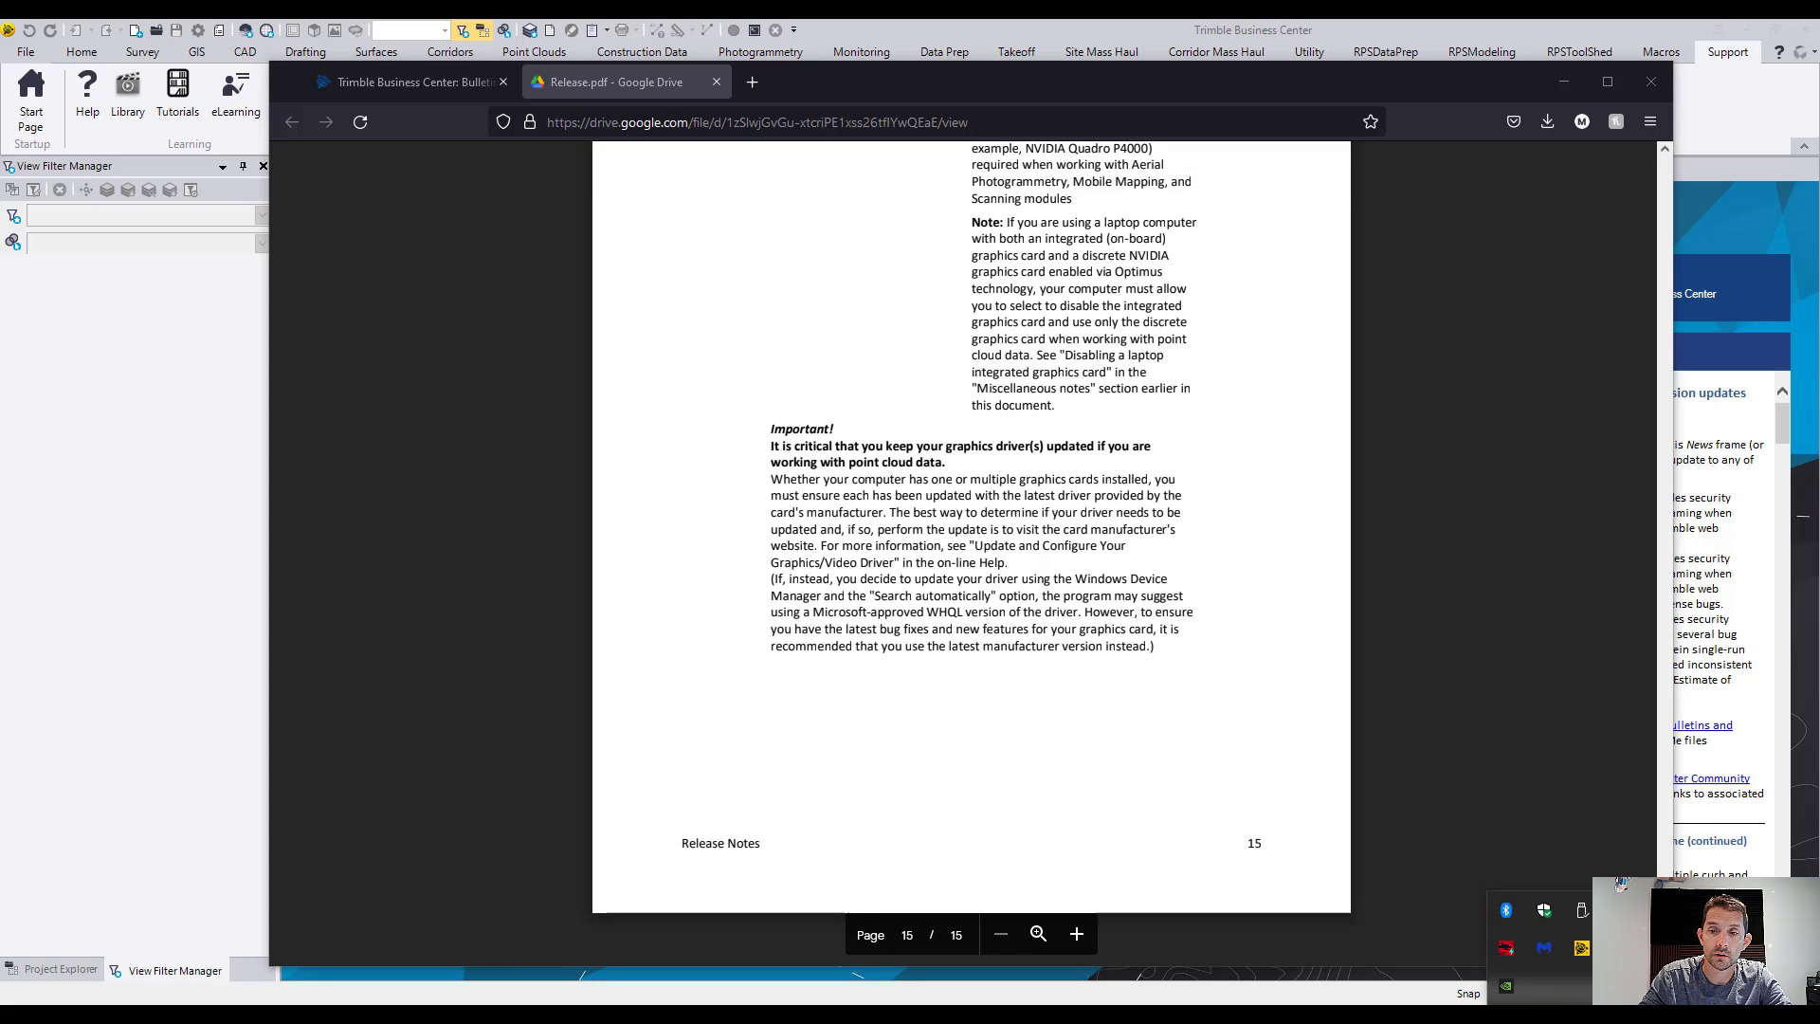
pyautogui.rightClick(1511, 991)
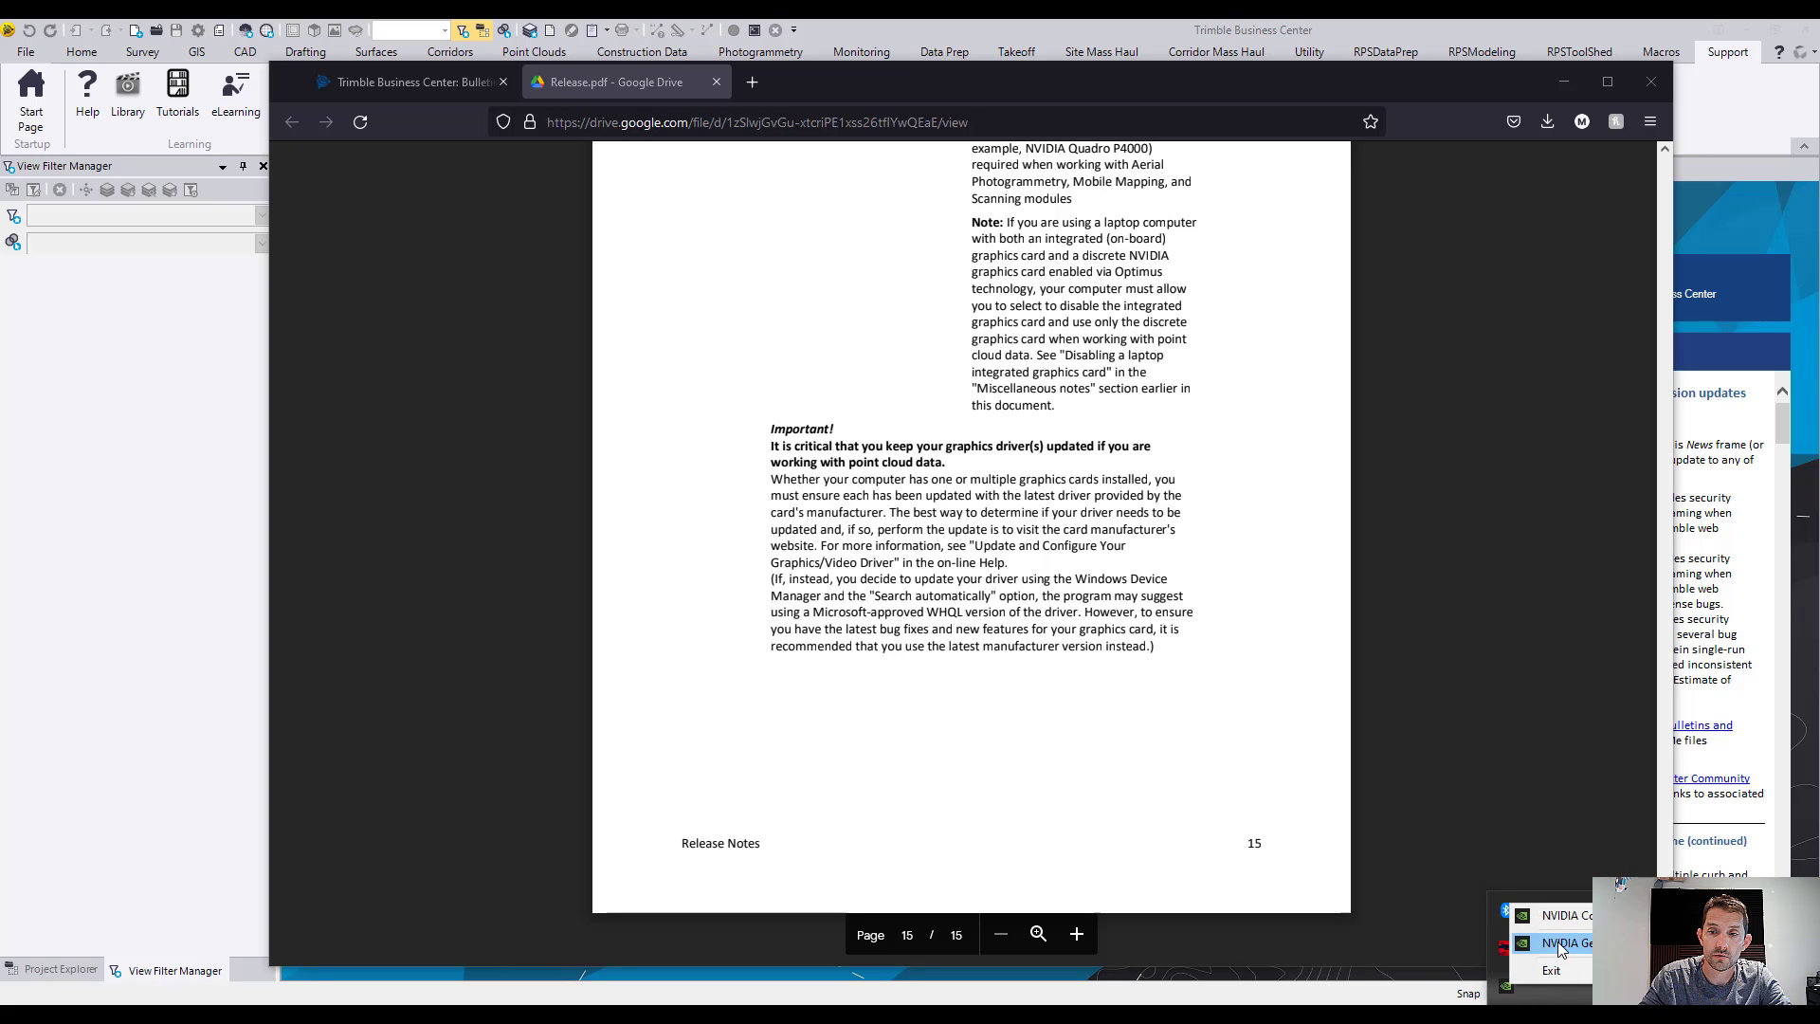
pyautogui.click(1559, 942)
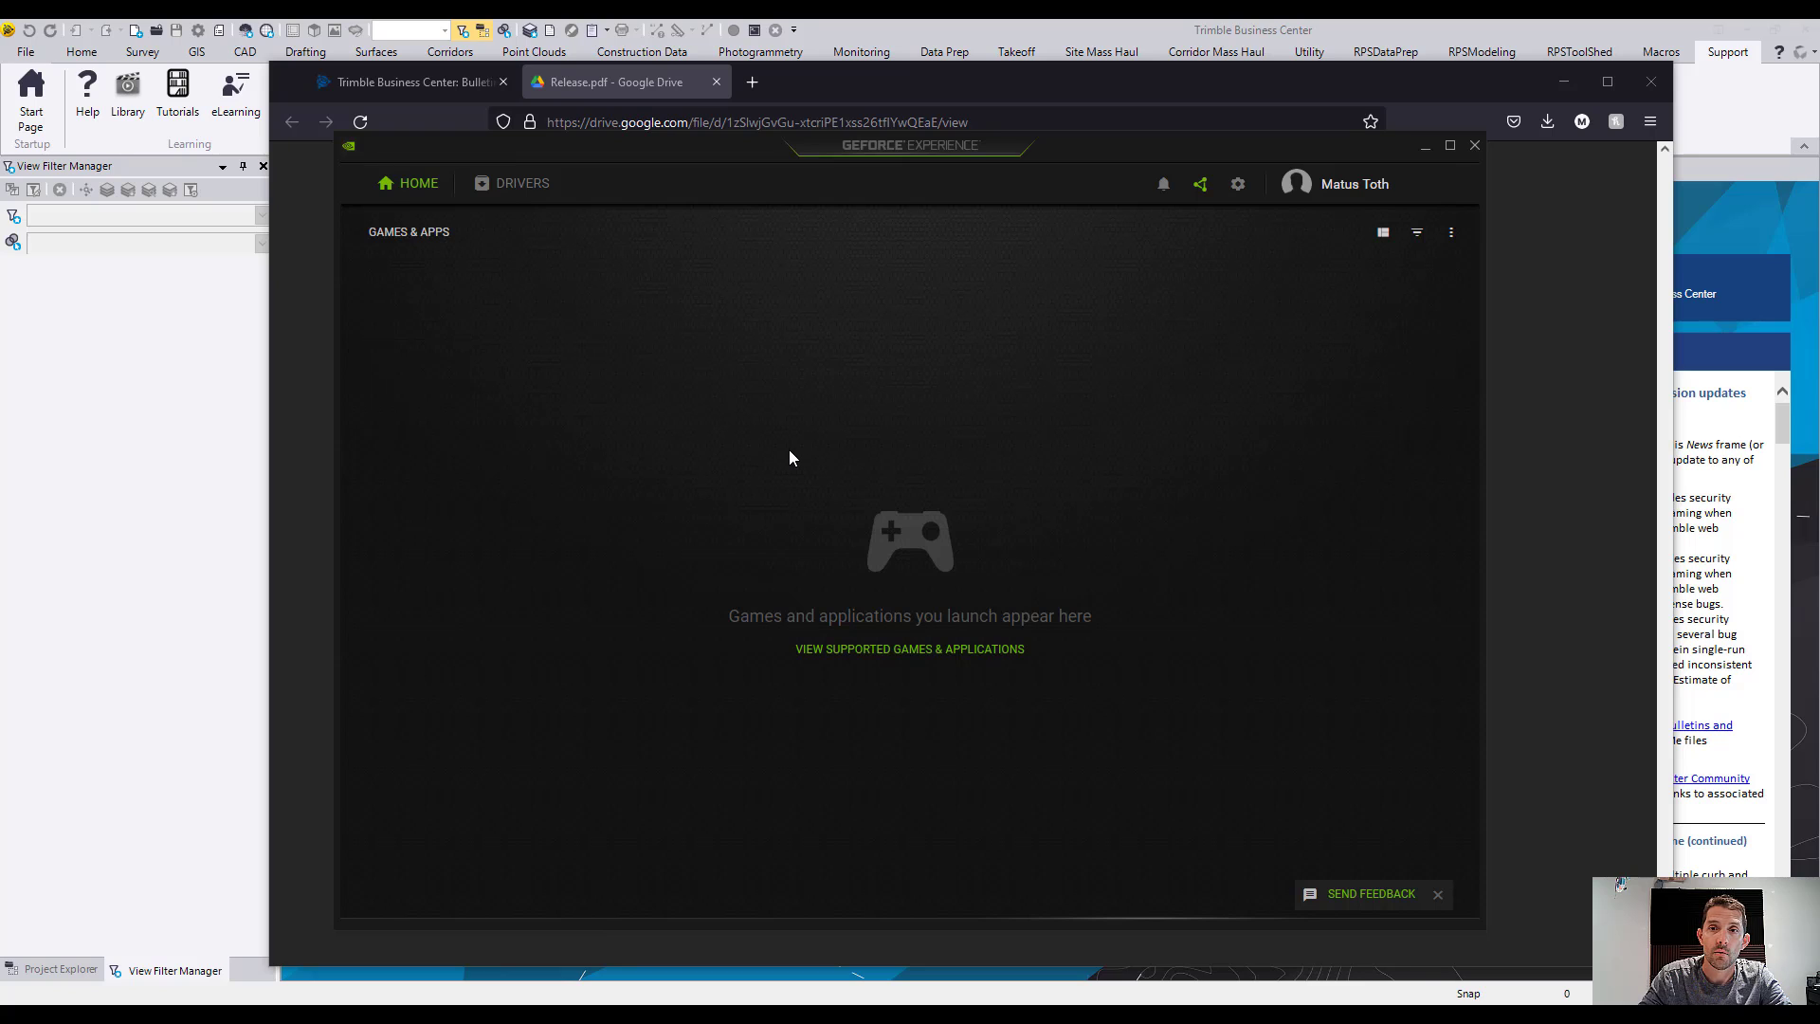
pyautogui.click(543, 198)
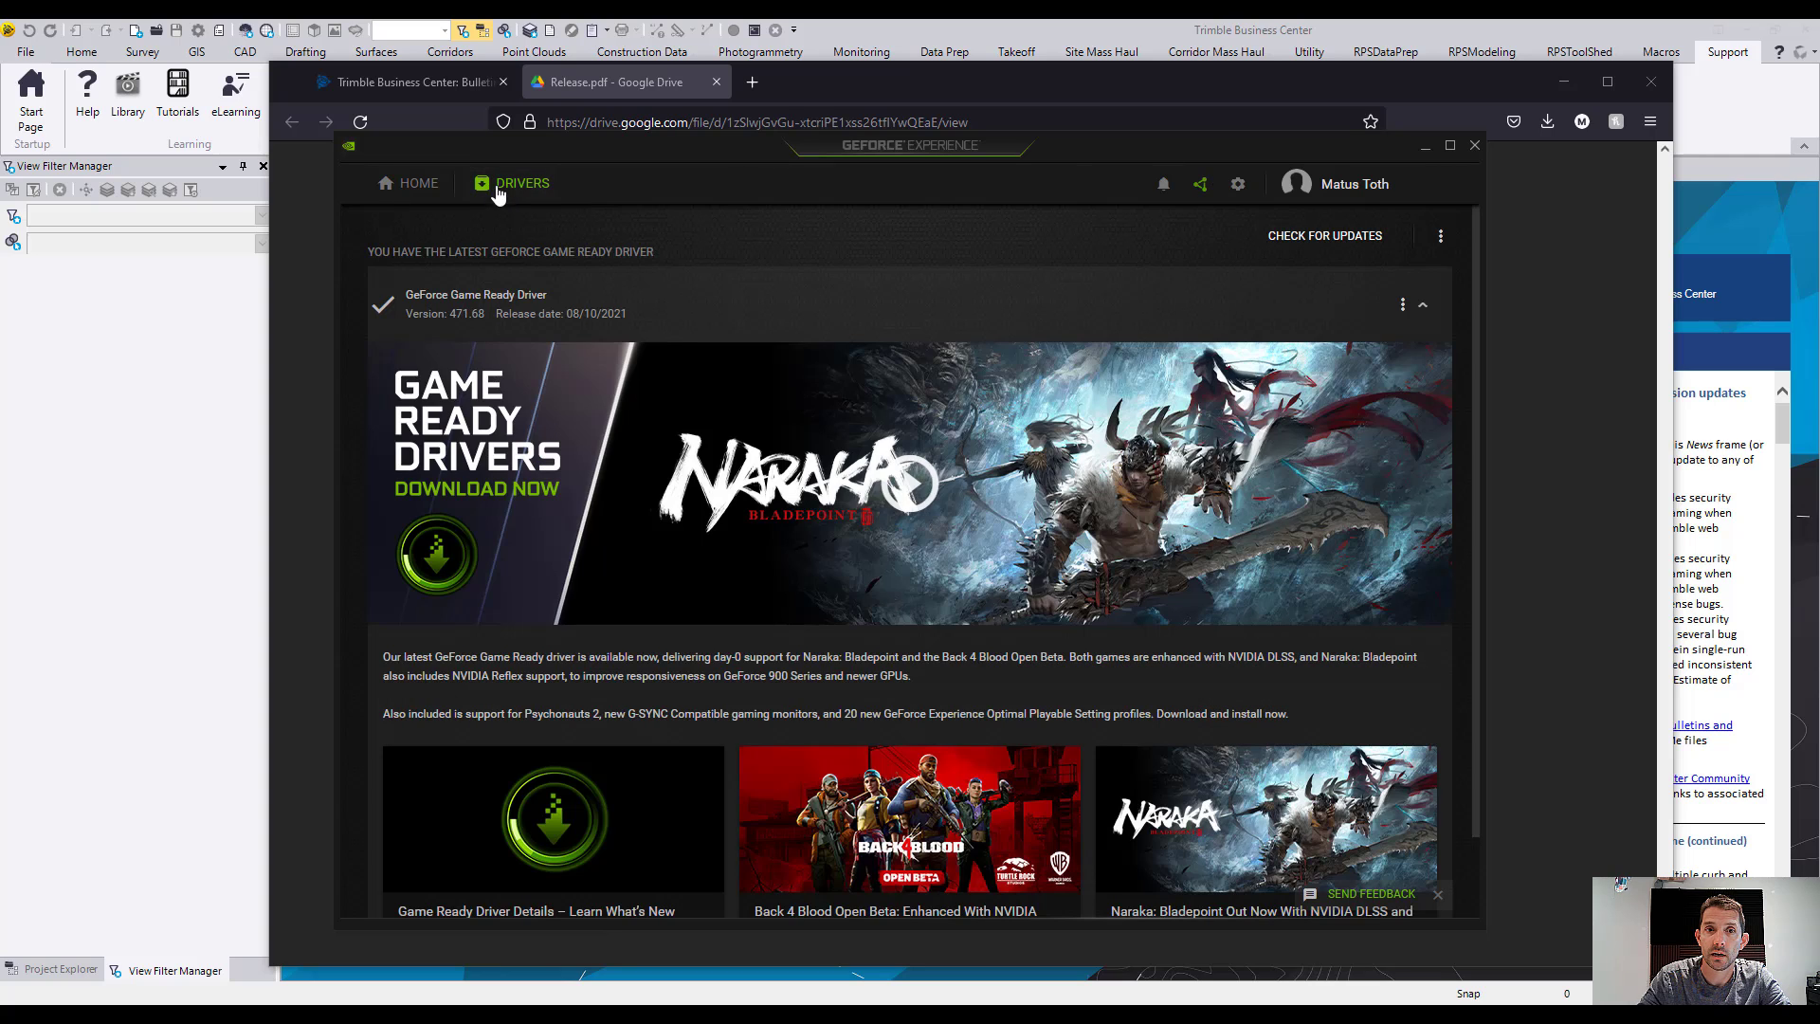
pyautogui.click(1361, 238)
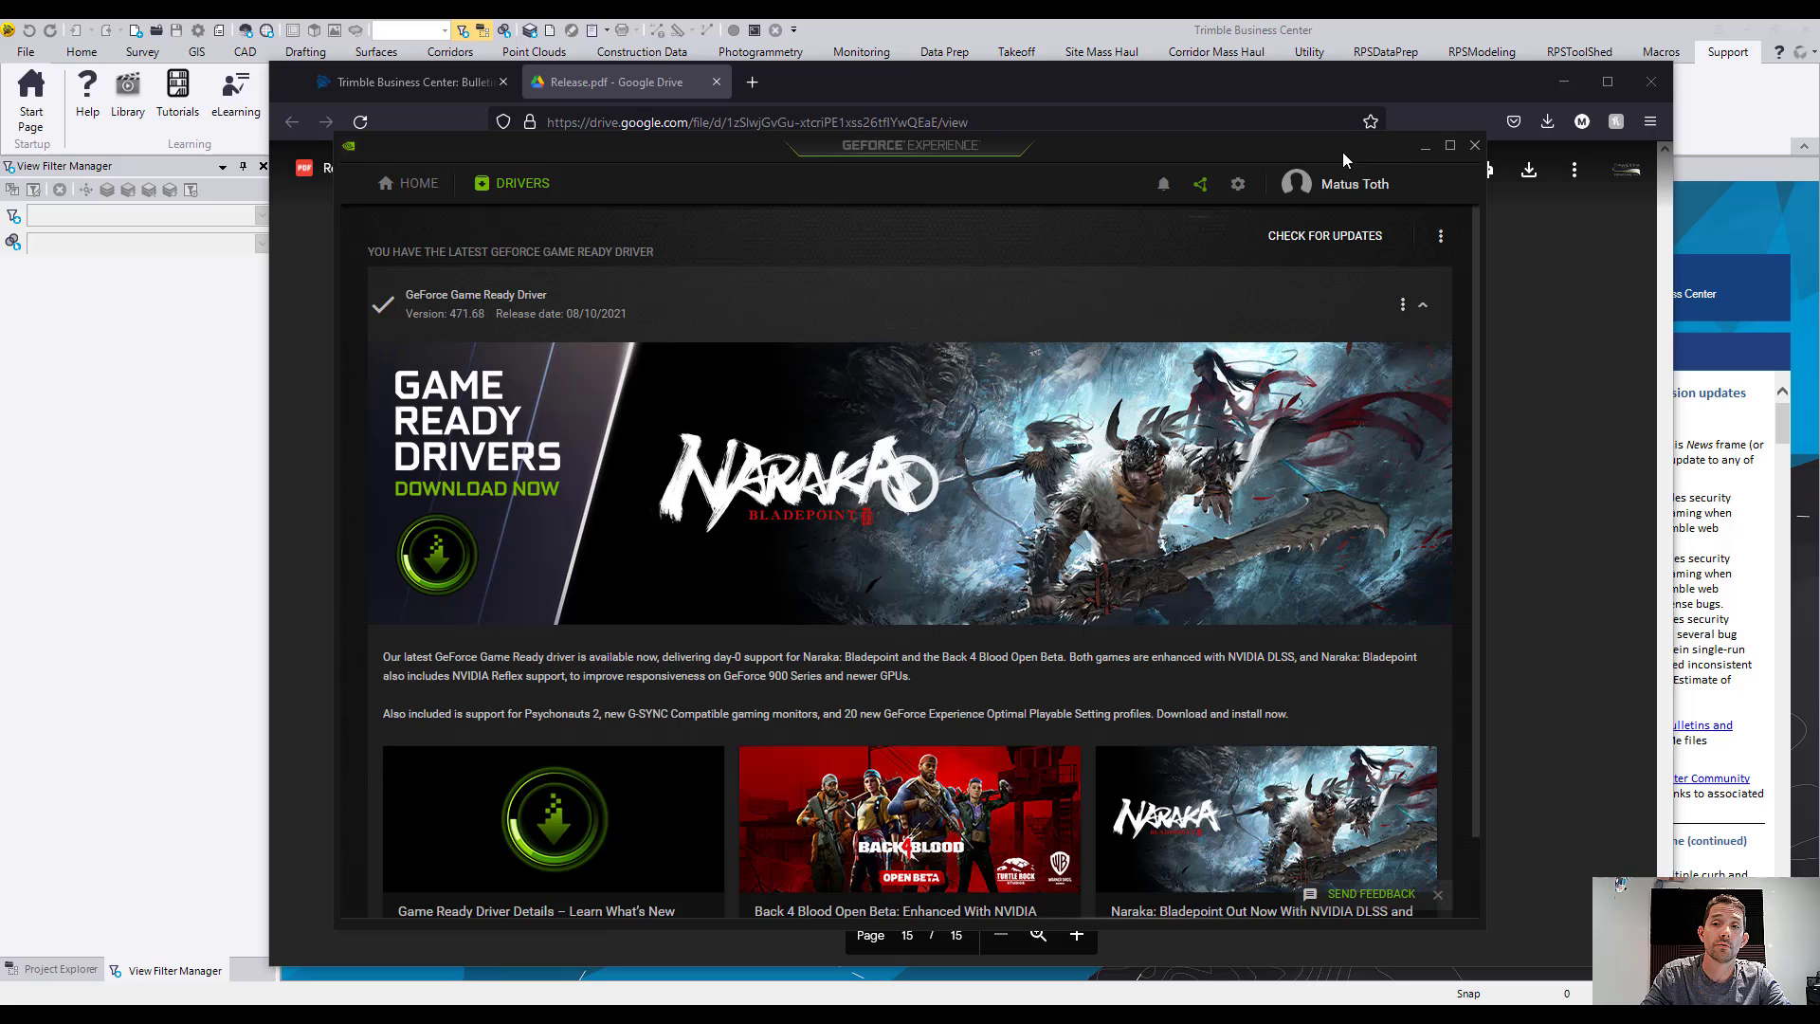
# Close GeForce Experience and the browser, then launch NVIDIA Control Panel from the tray icon.
pyautogui.click(1474, 145)
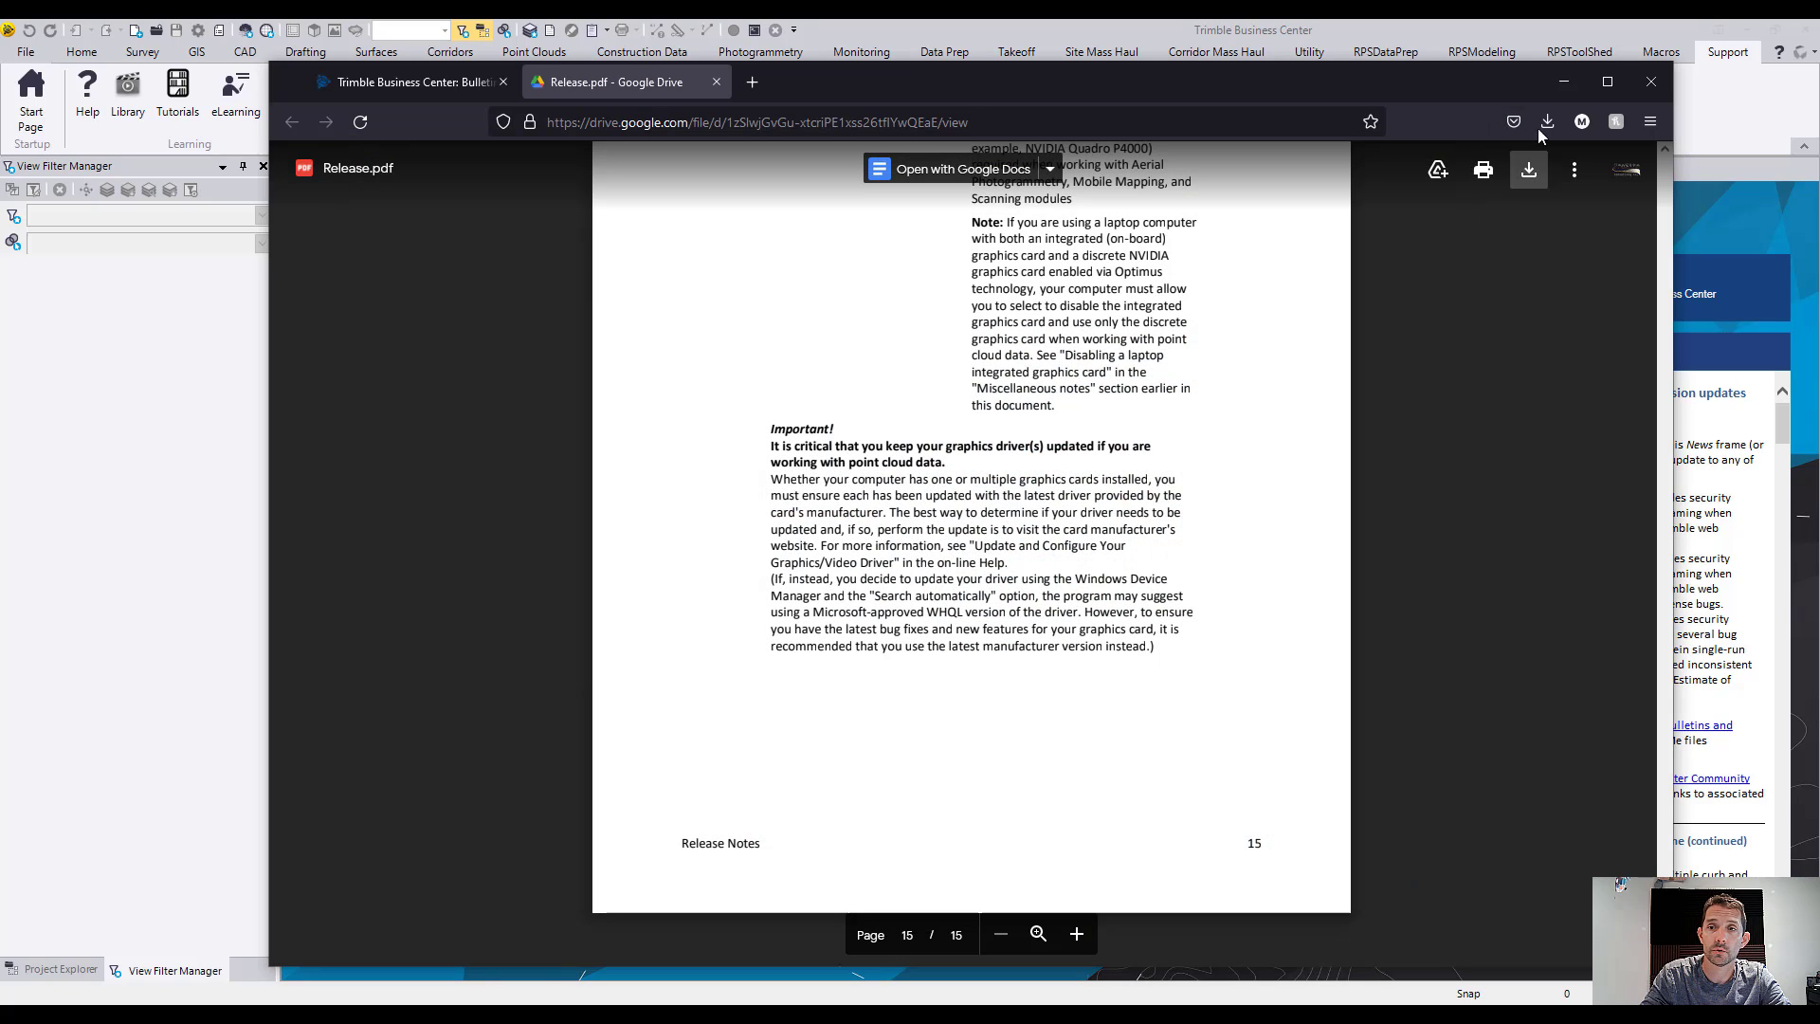
pyautogui.click(1560, 84)
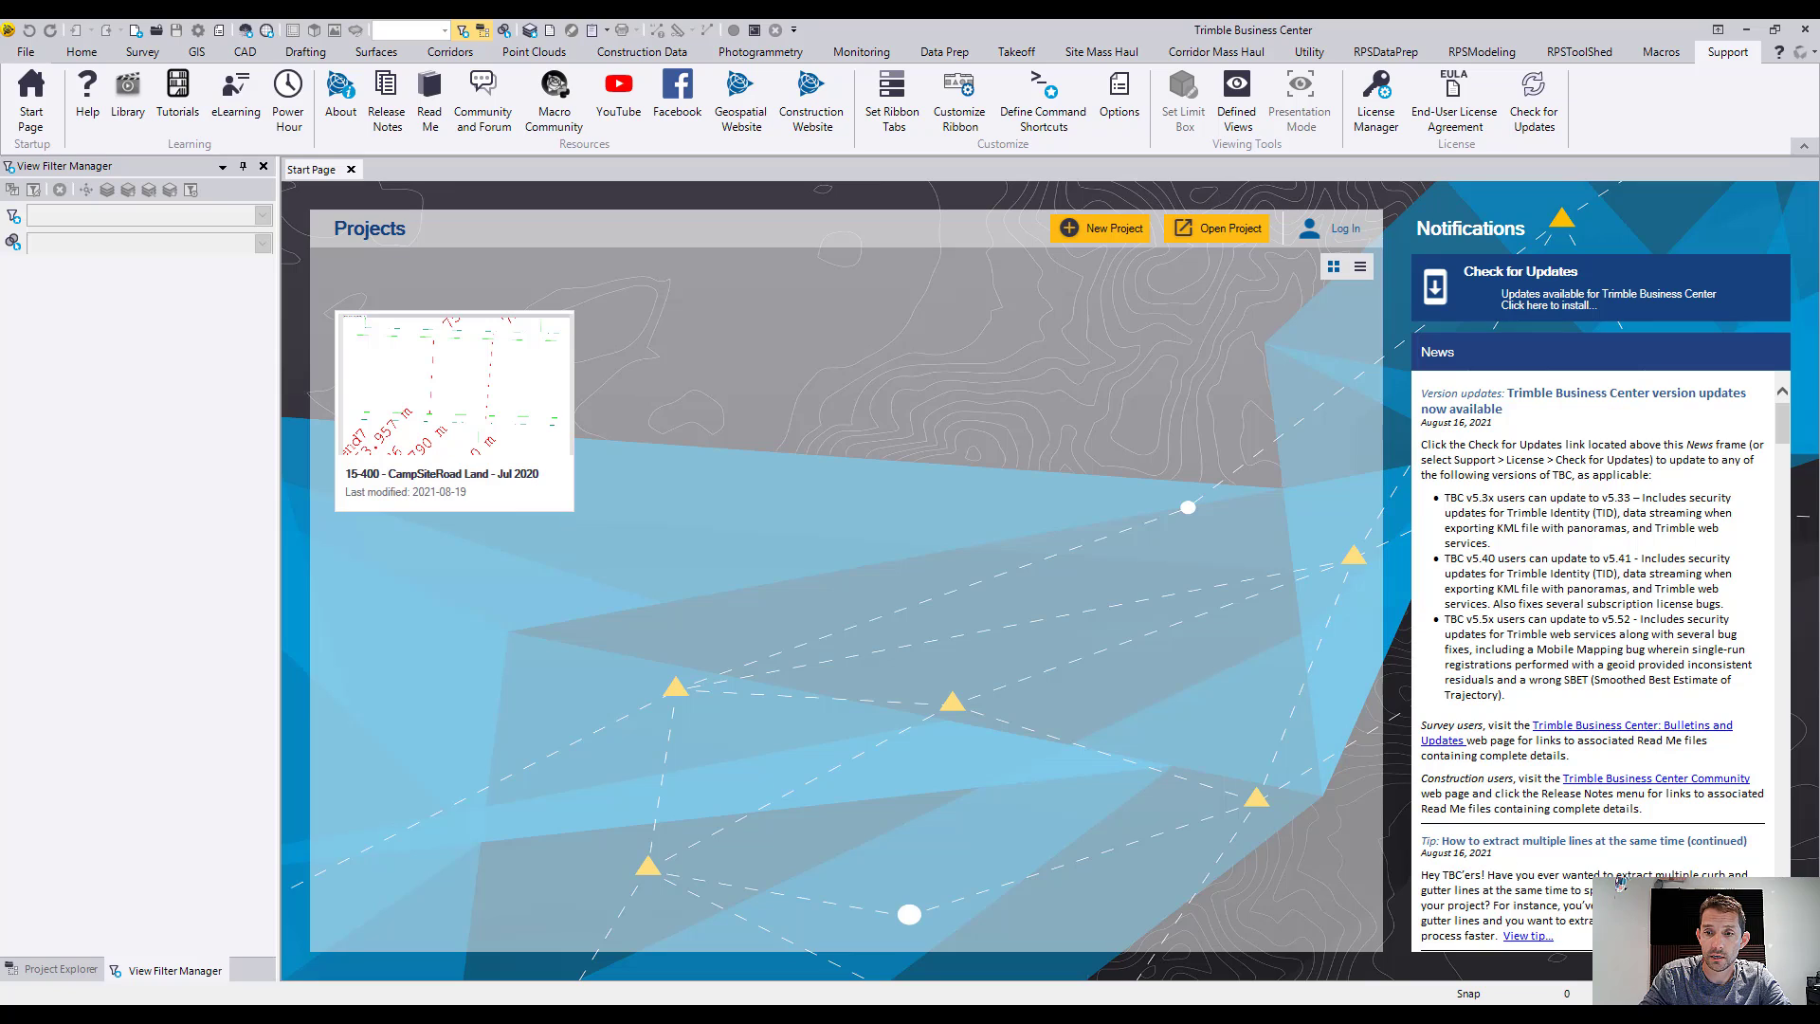
pyautogui.rightClick(1507, 990)
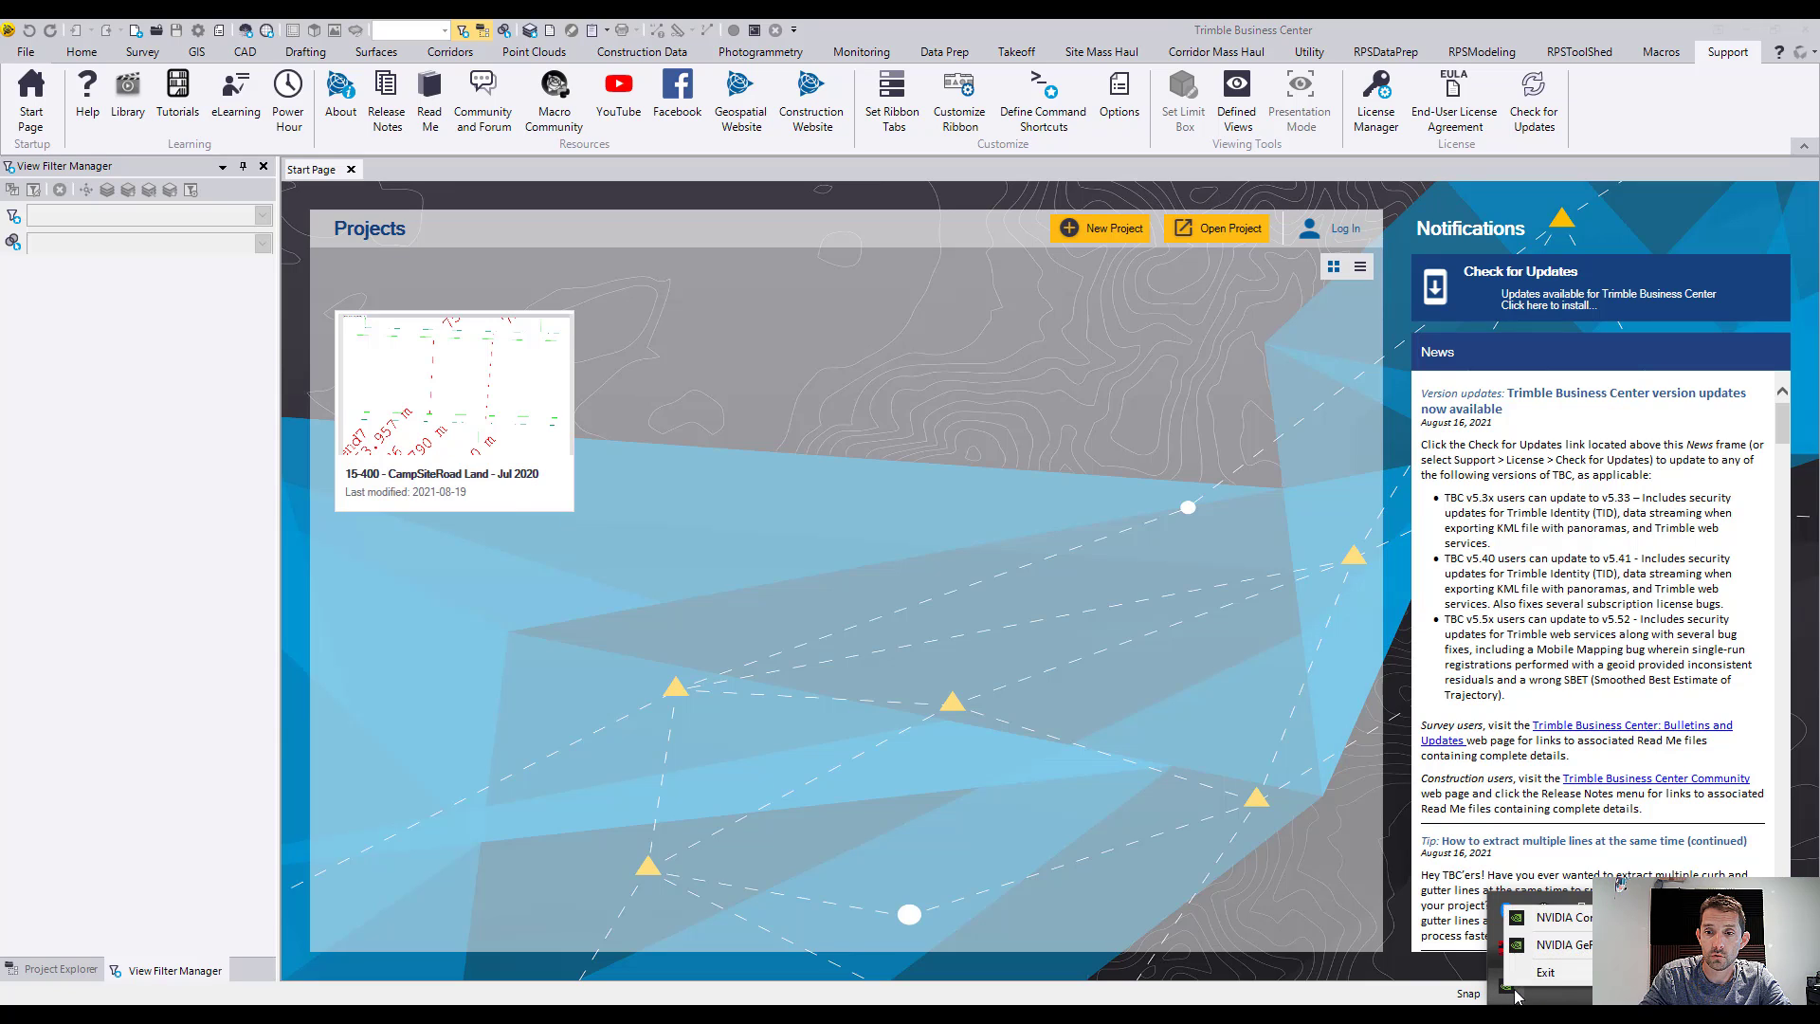
pyautogui.click(1548, 939)
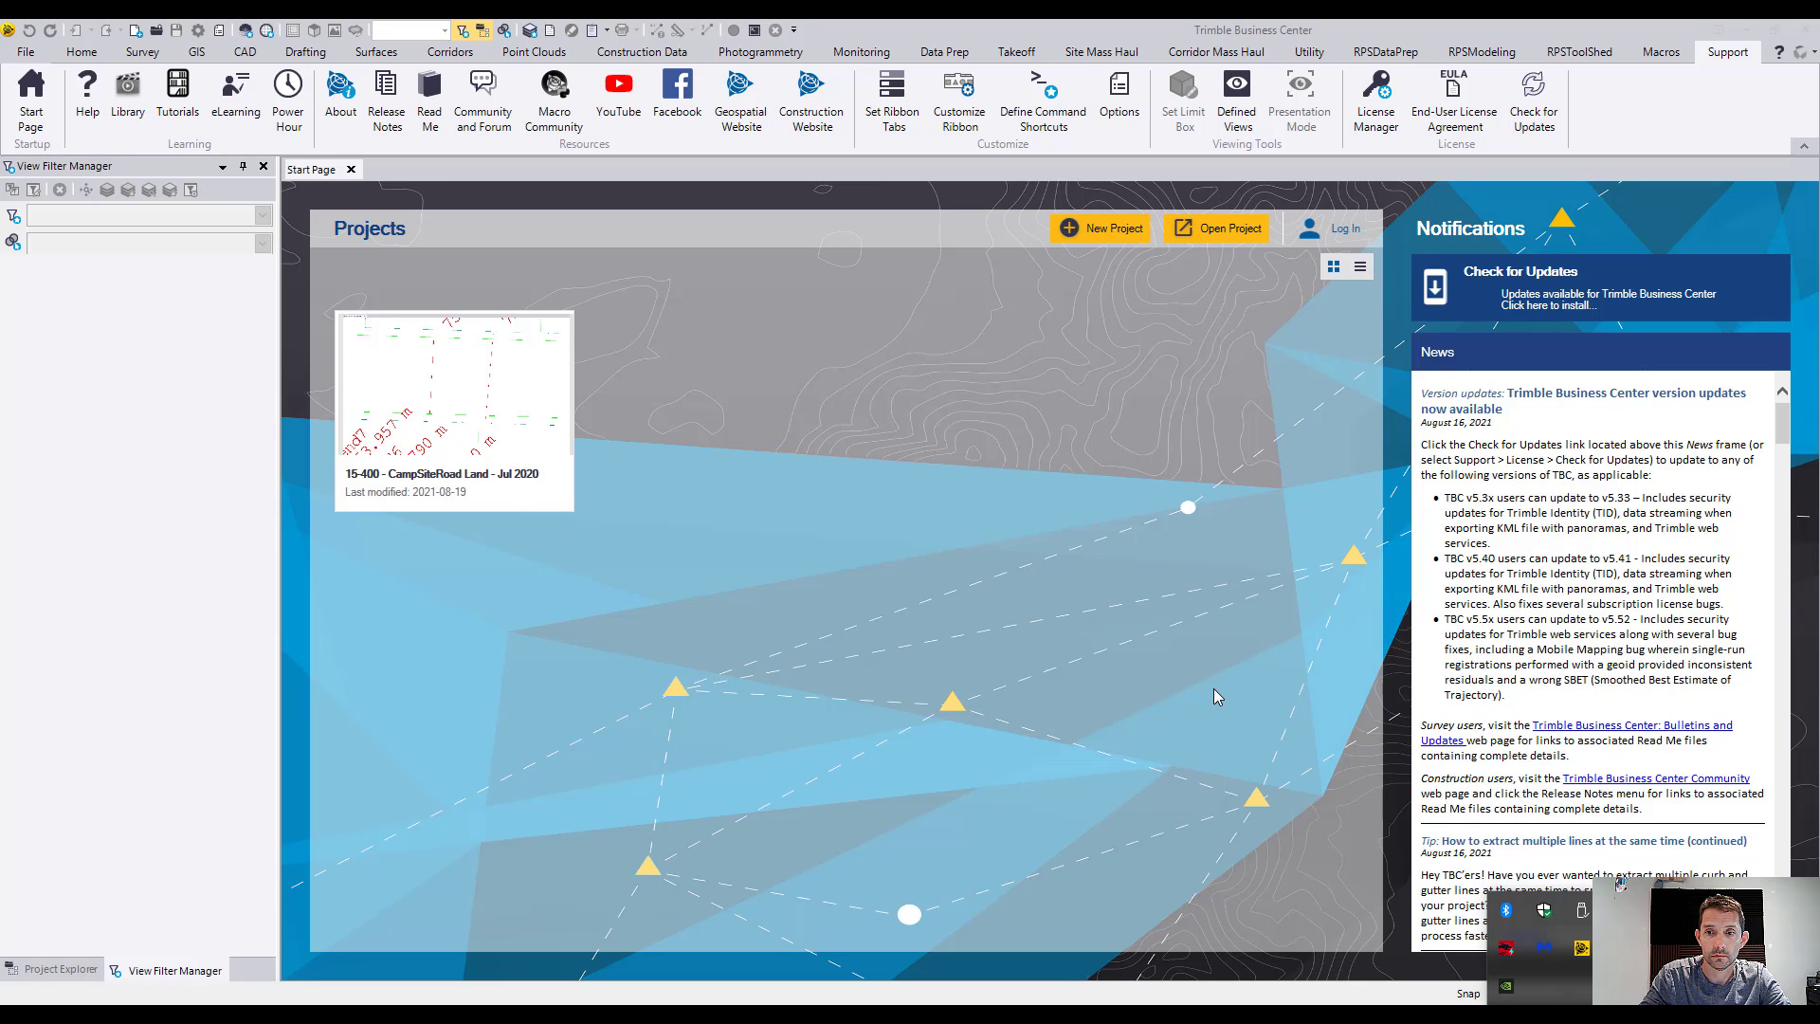
pyautogui.click(1302, 726)
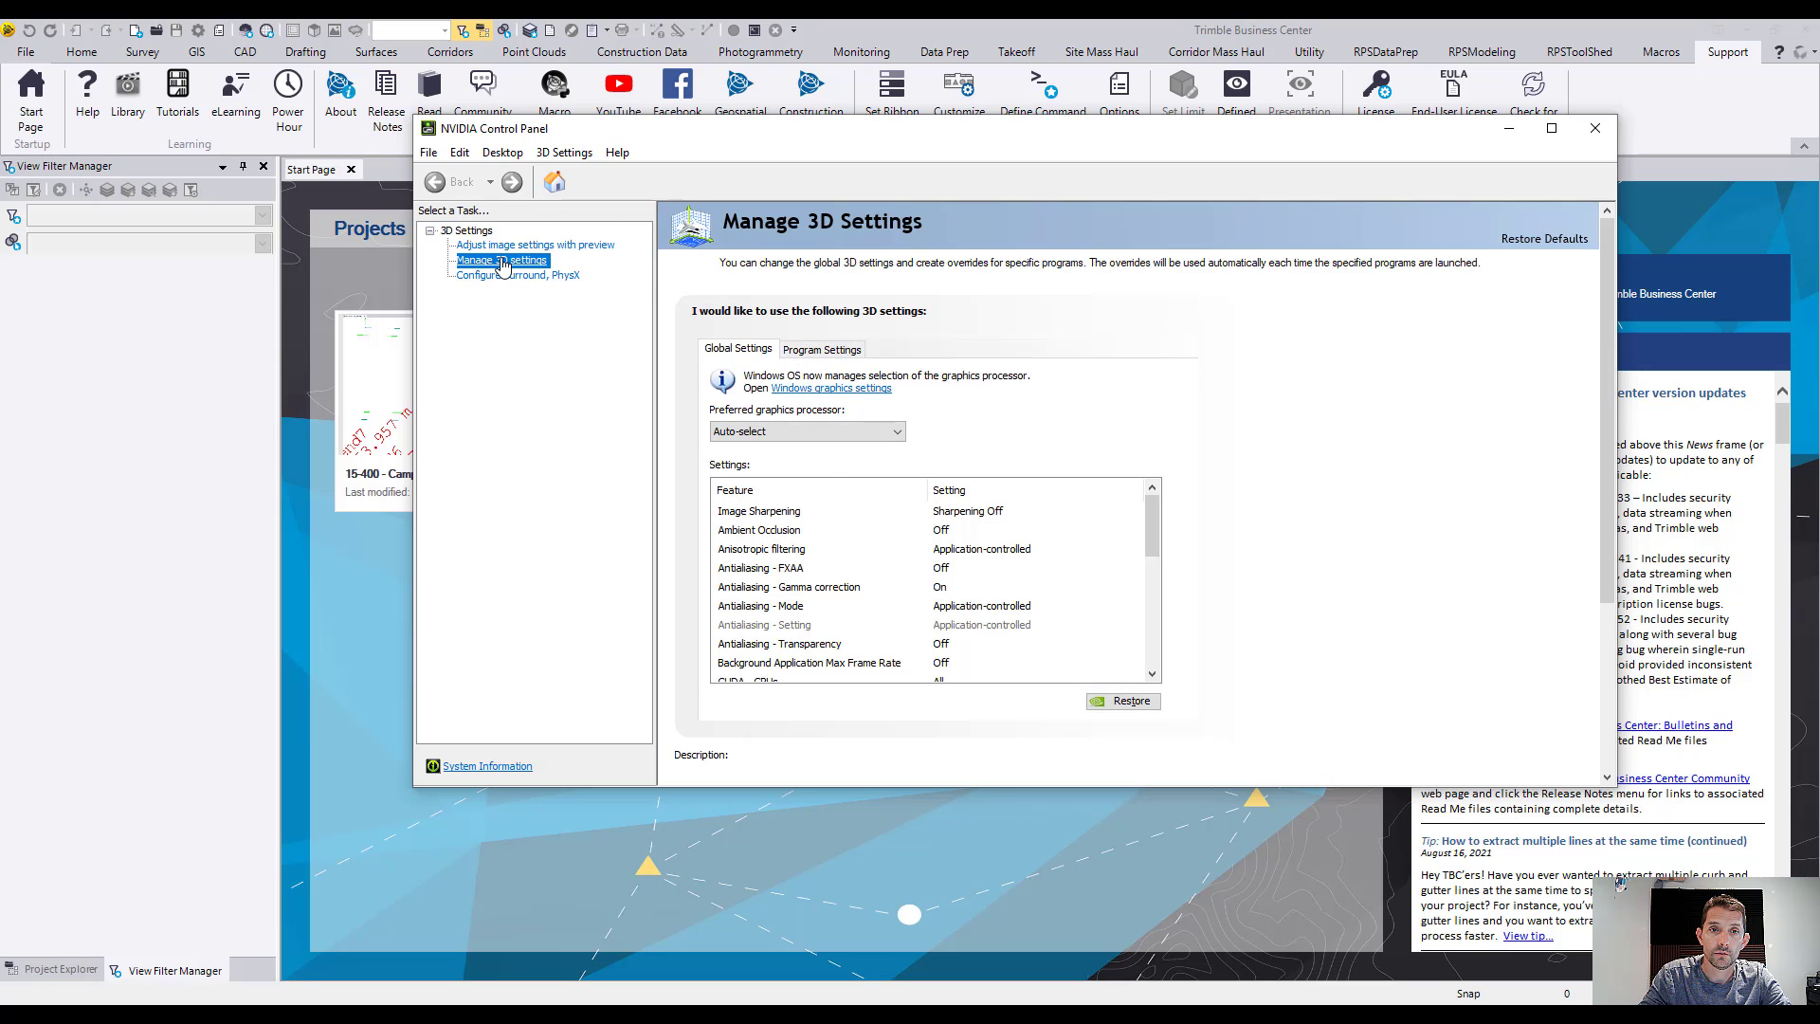
# On Program Settings, pick Trimble Business Center and list its preferred graphics processor choices.
pyautogui.click(822, 353)
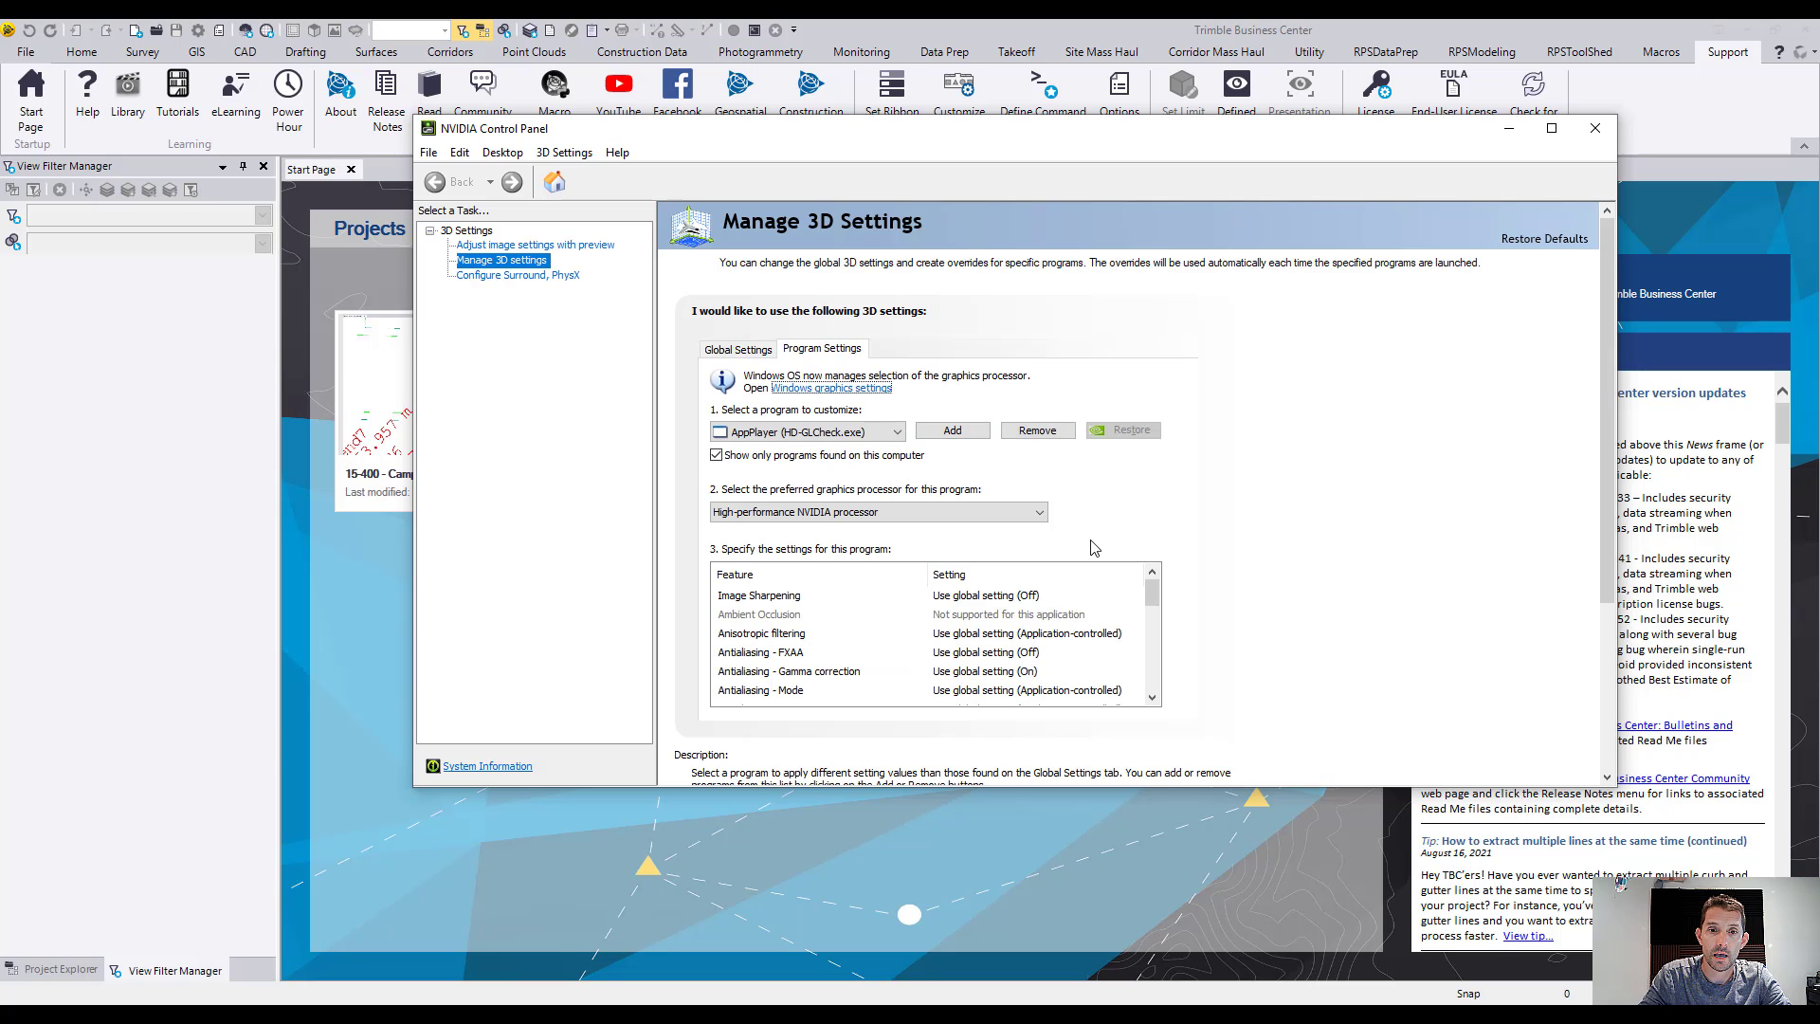
pyautogui.click(893, 432)
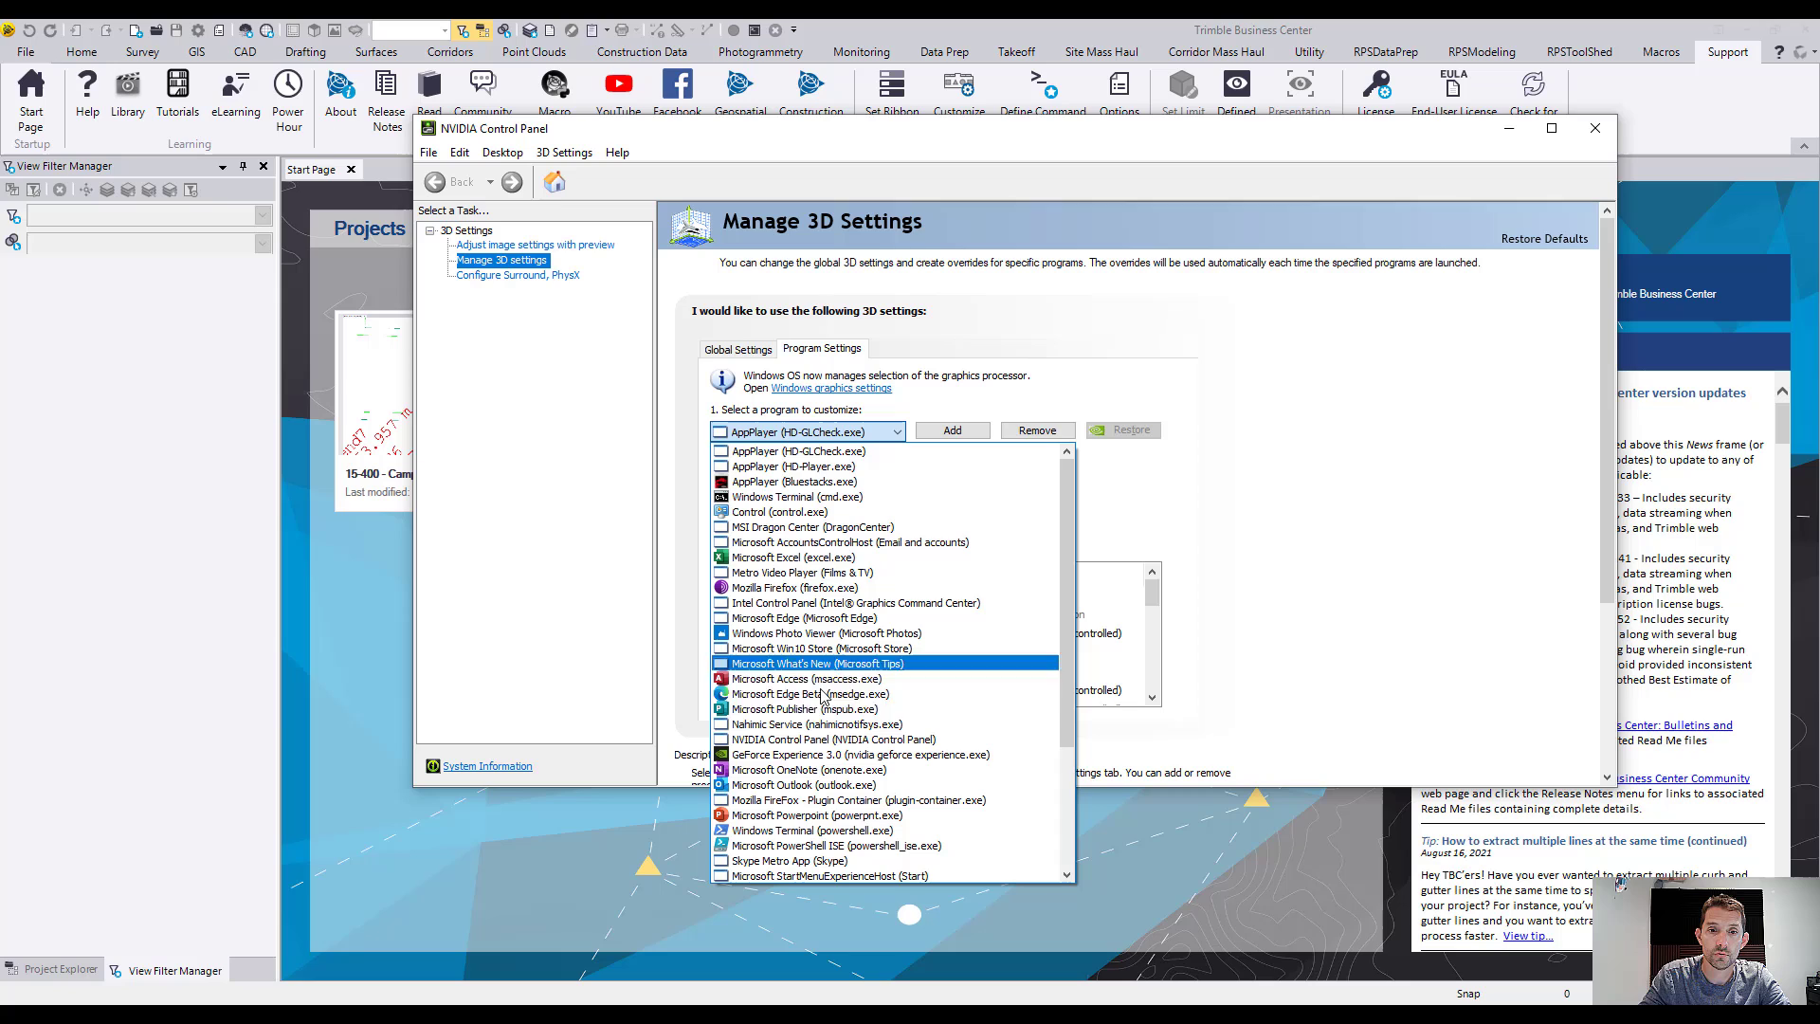
pyautogui.scroll(-4, 849, 639)
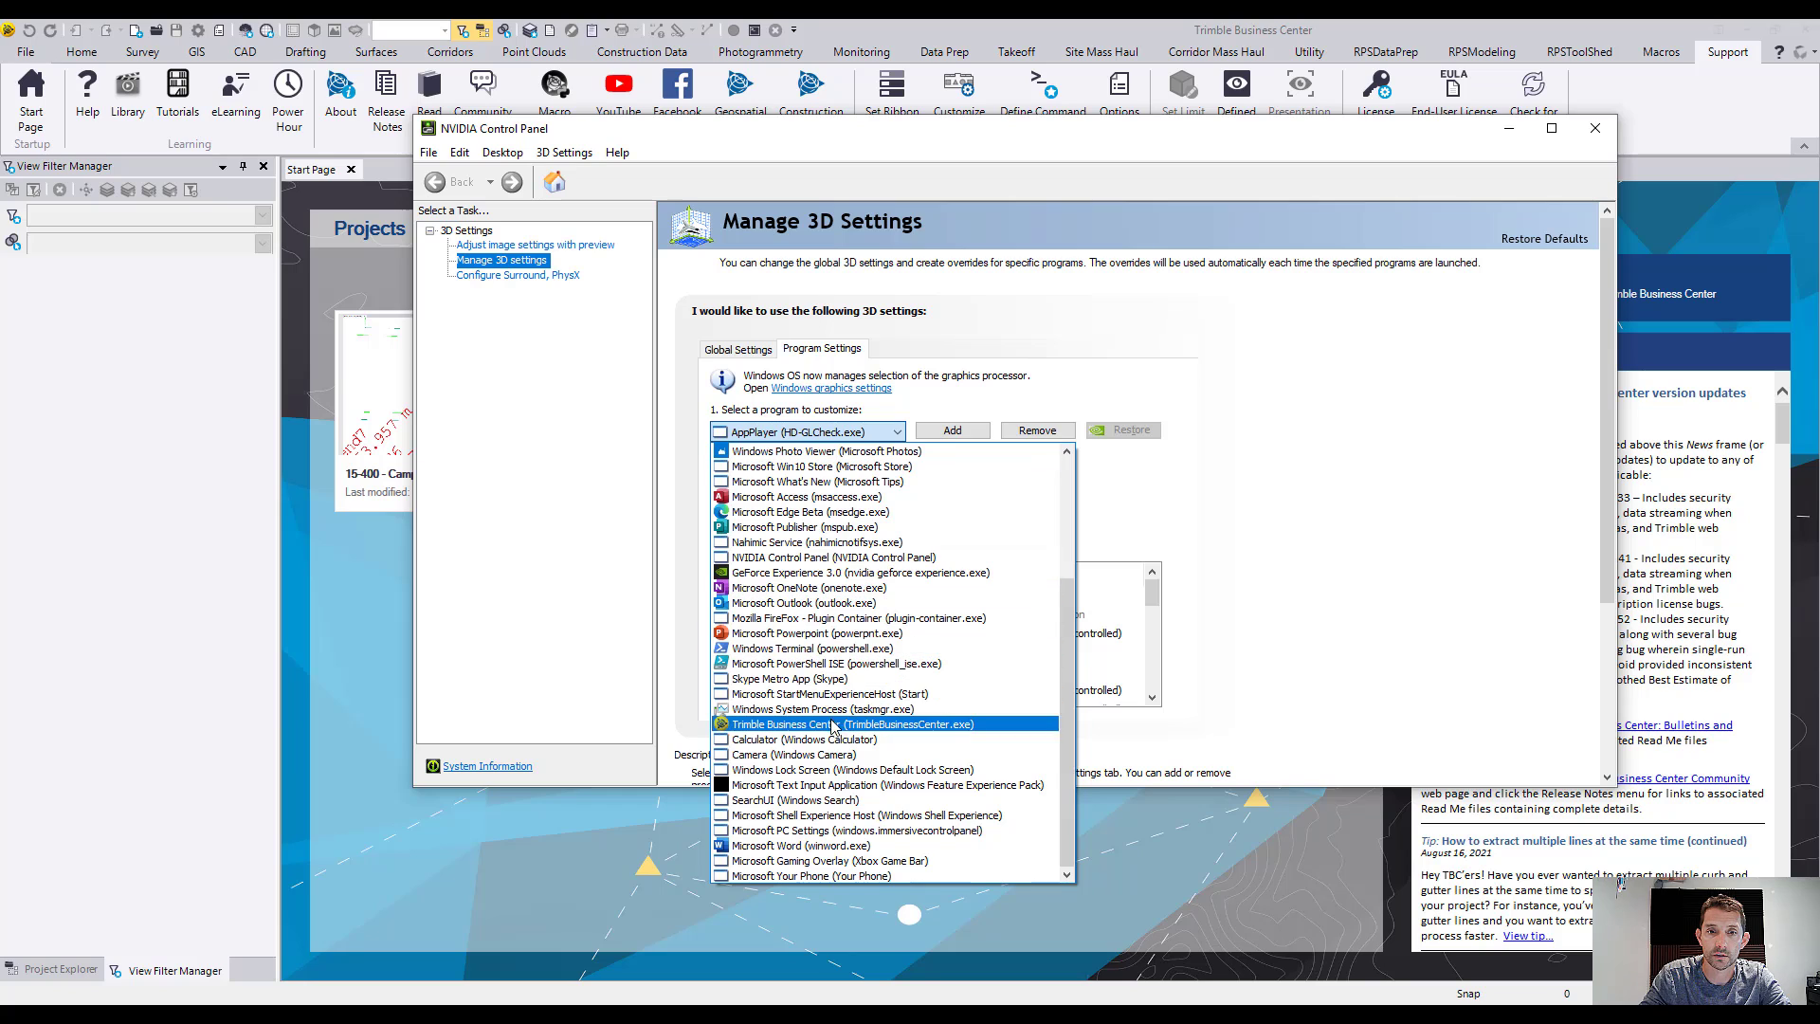
pyautogui.click(833, 725)
pyautogui.scroll(-1, 1116, 566)
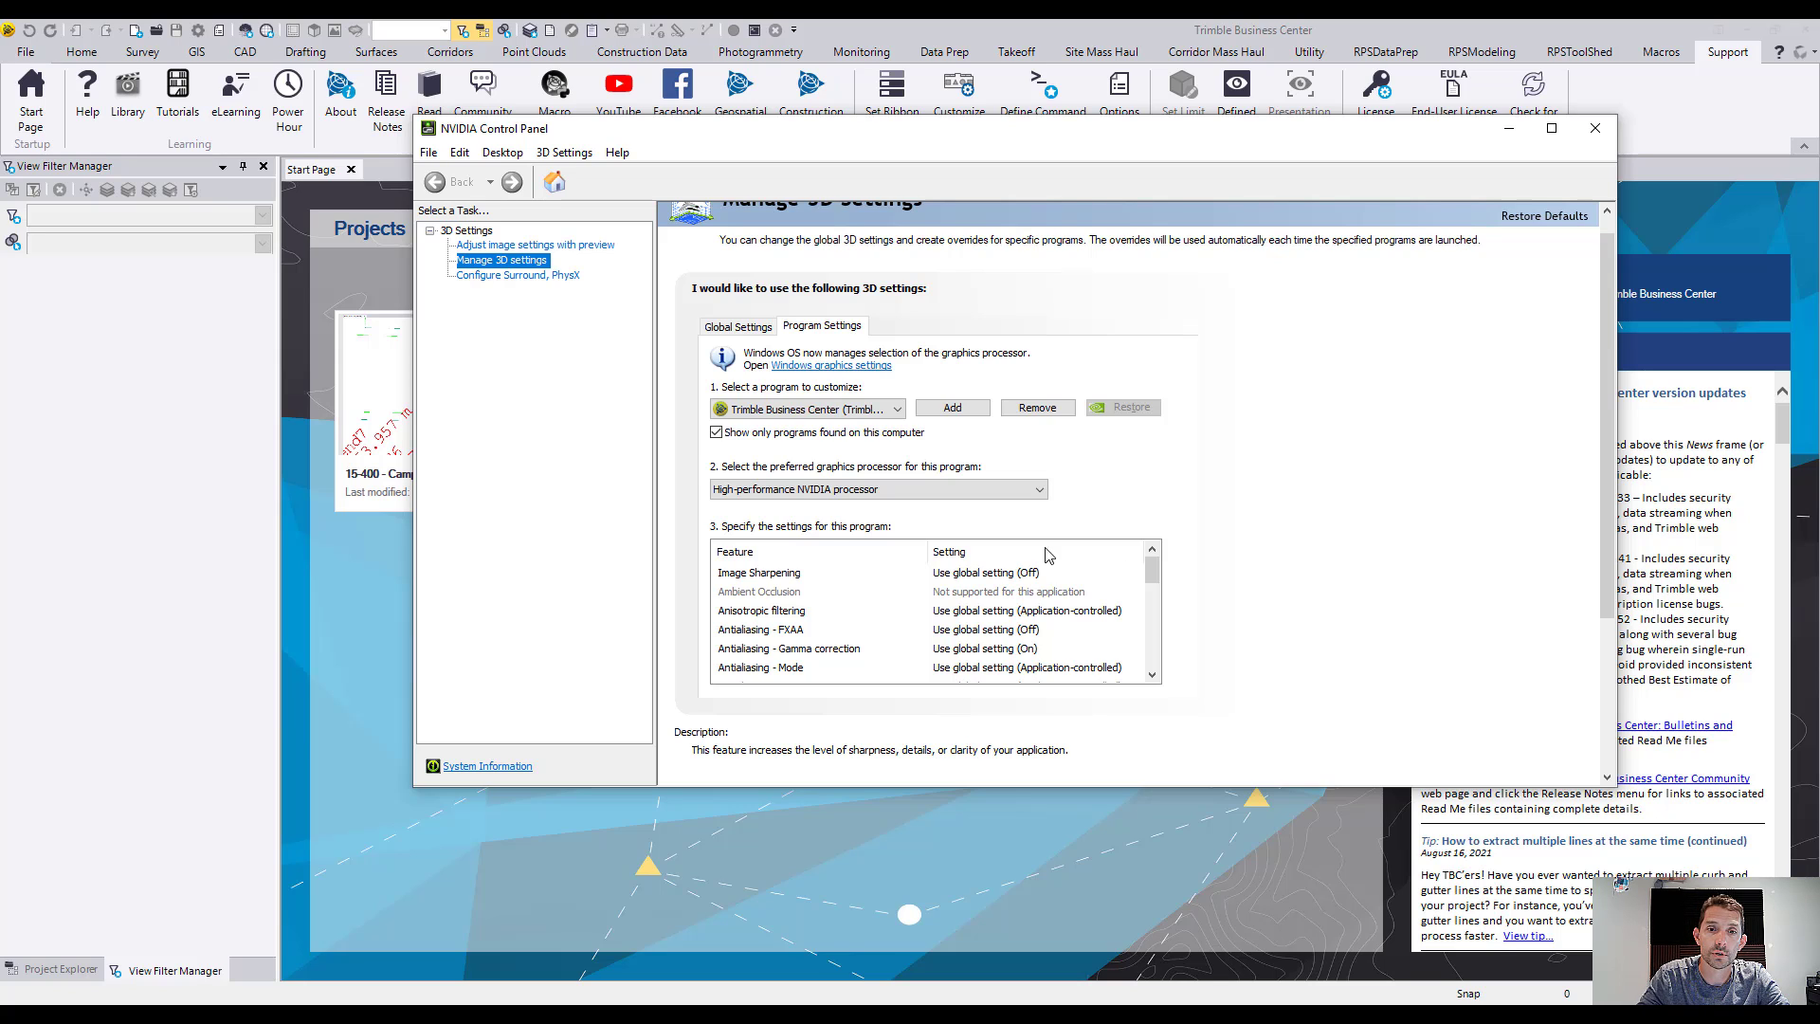
pyautogui.click(824, 490)
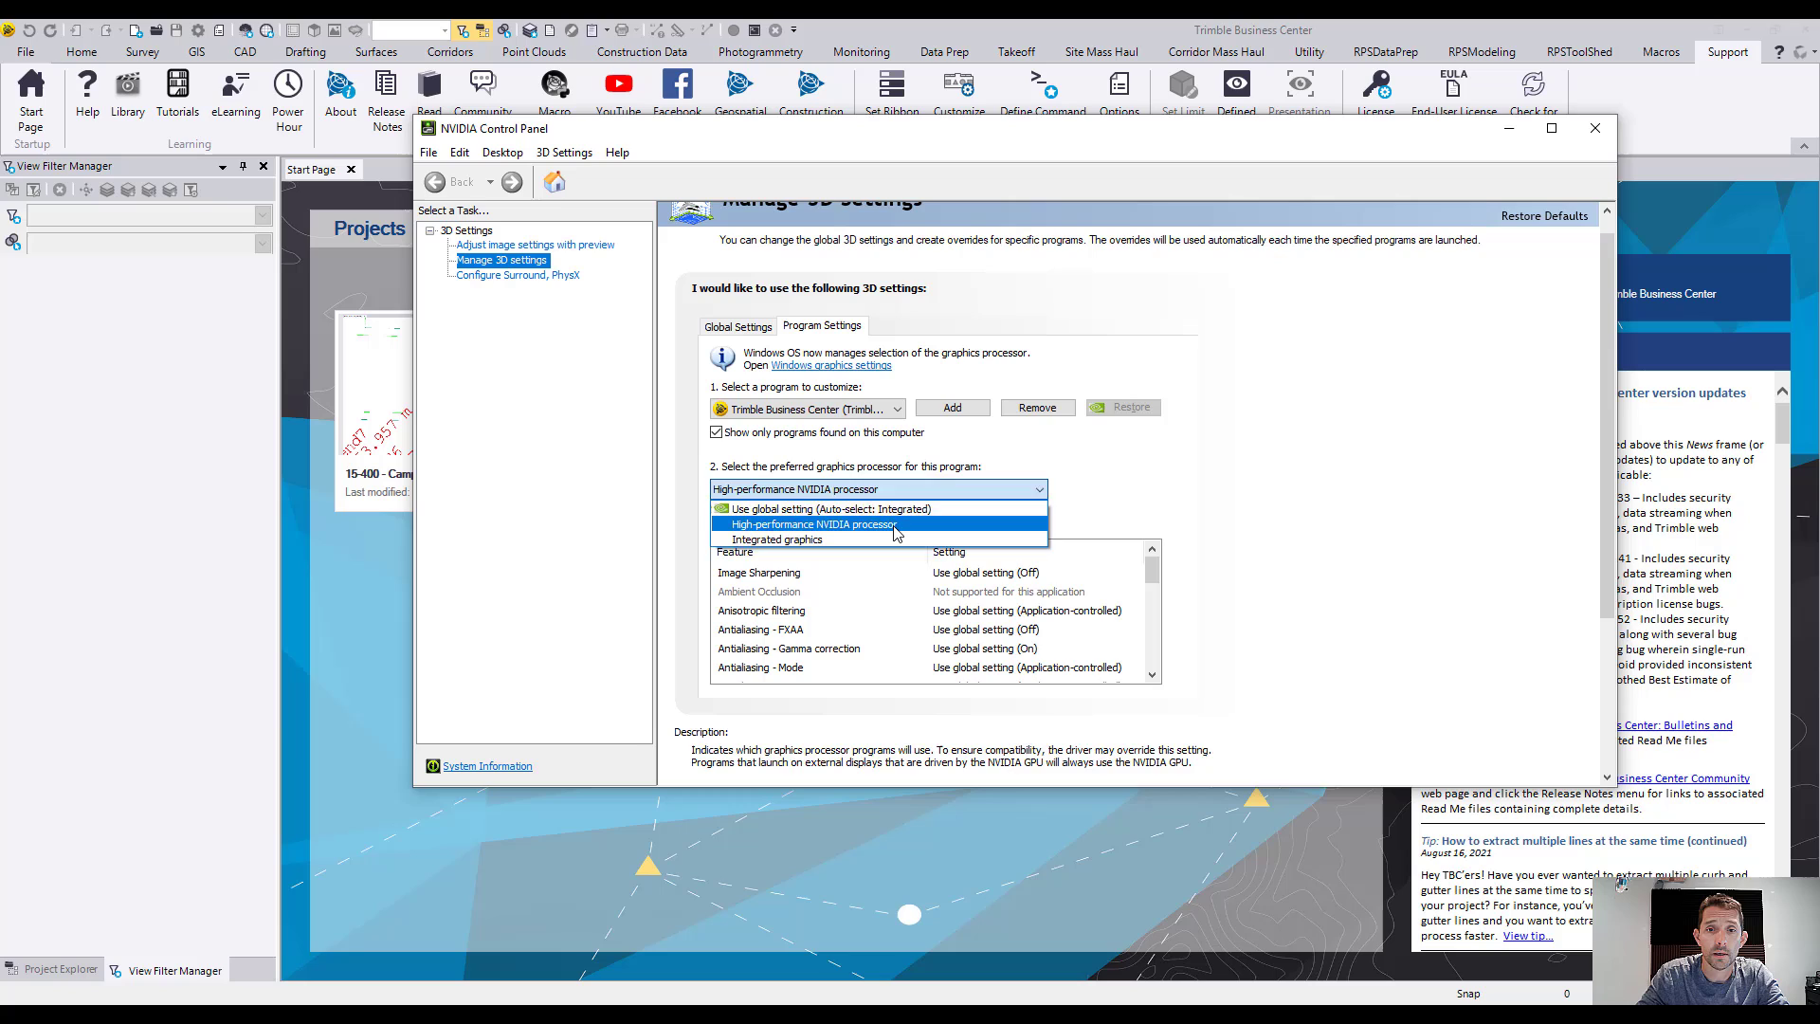
# Apply High-performance NVIDIA processor for Trimble Business Center and close NVIDIA Control Panel.
pyautogui.click(897, 525)
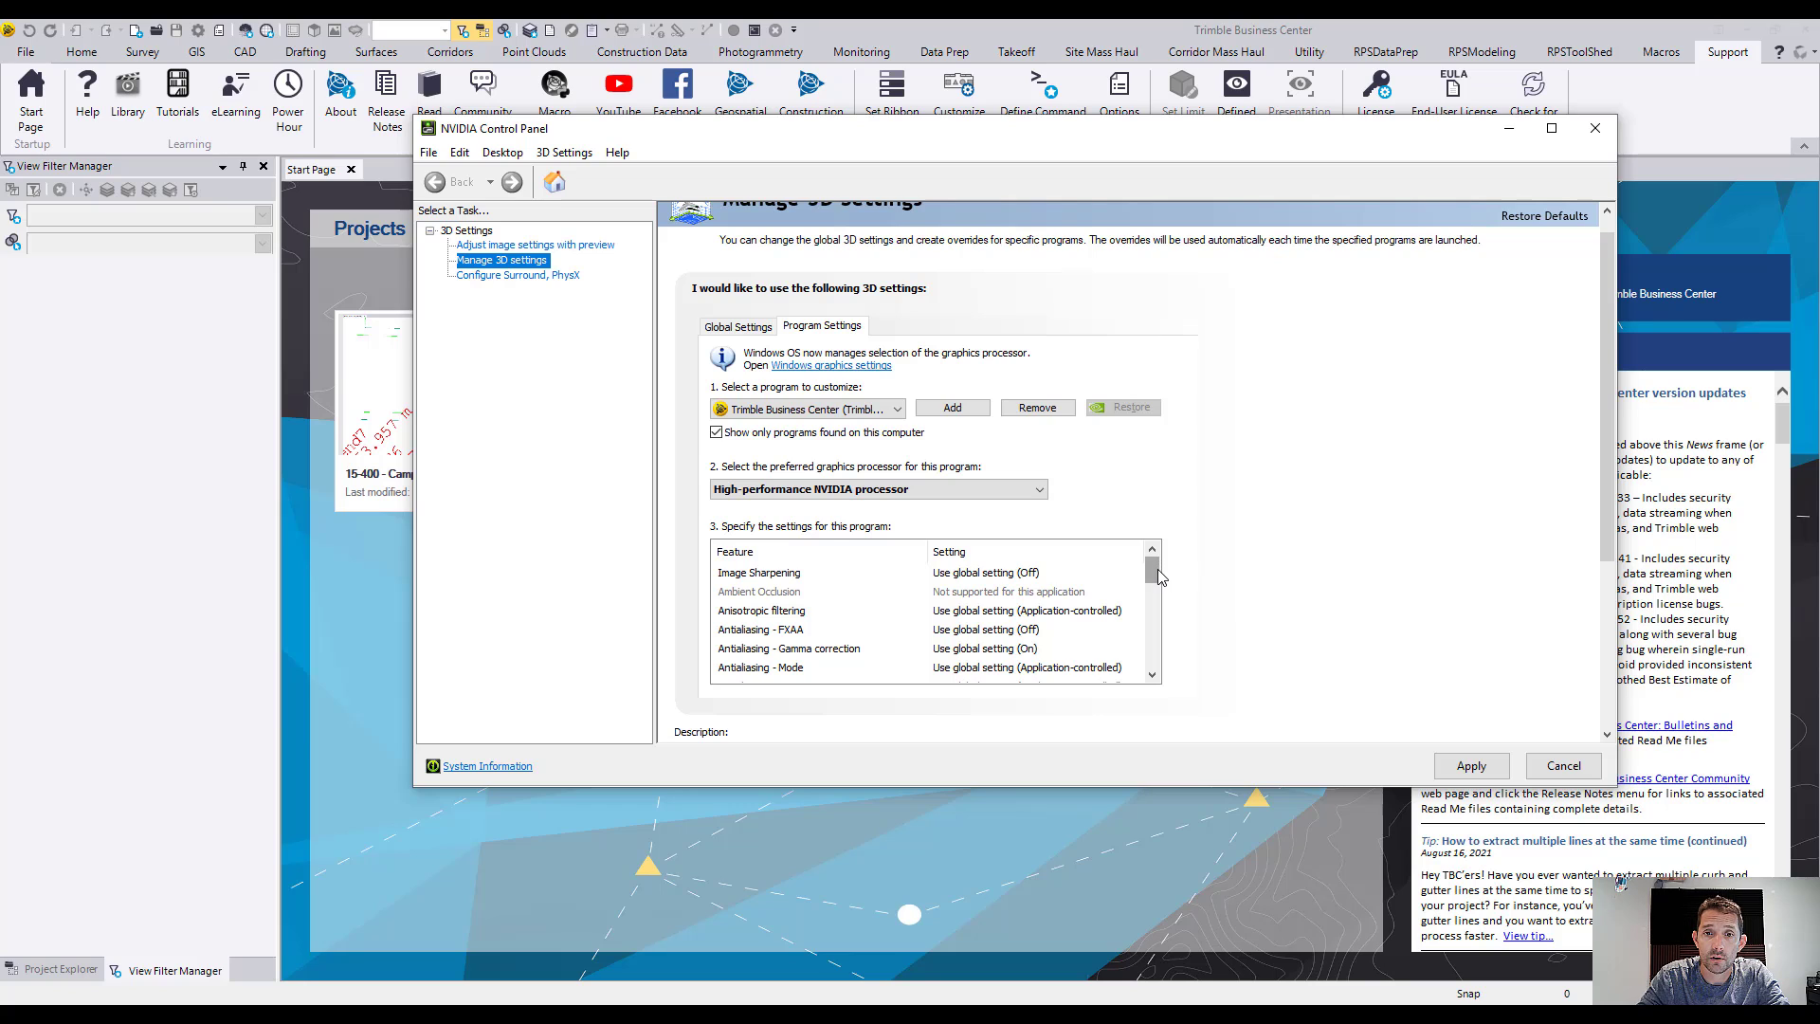
pyautogui.moveTo(1157, 574); pyautogui.dragTo(1143, 670)
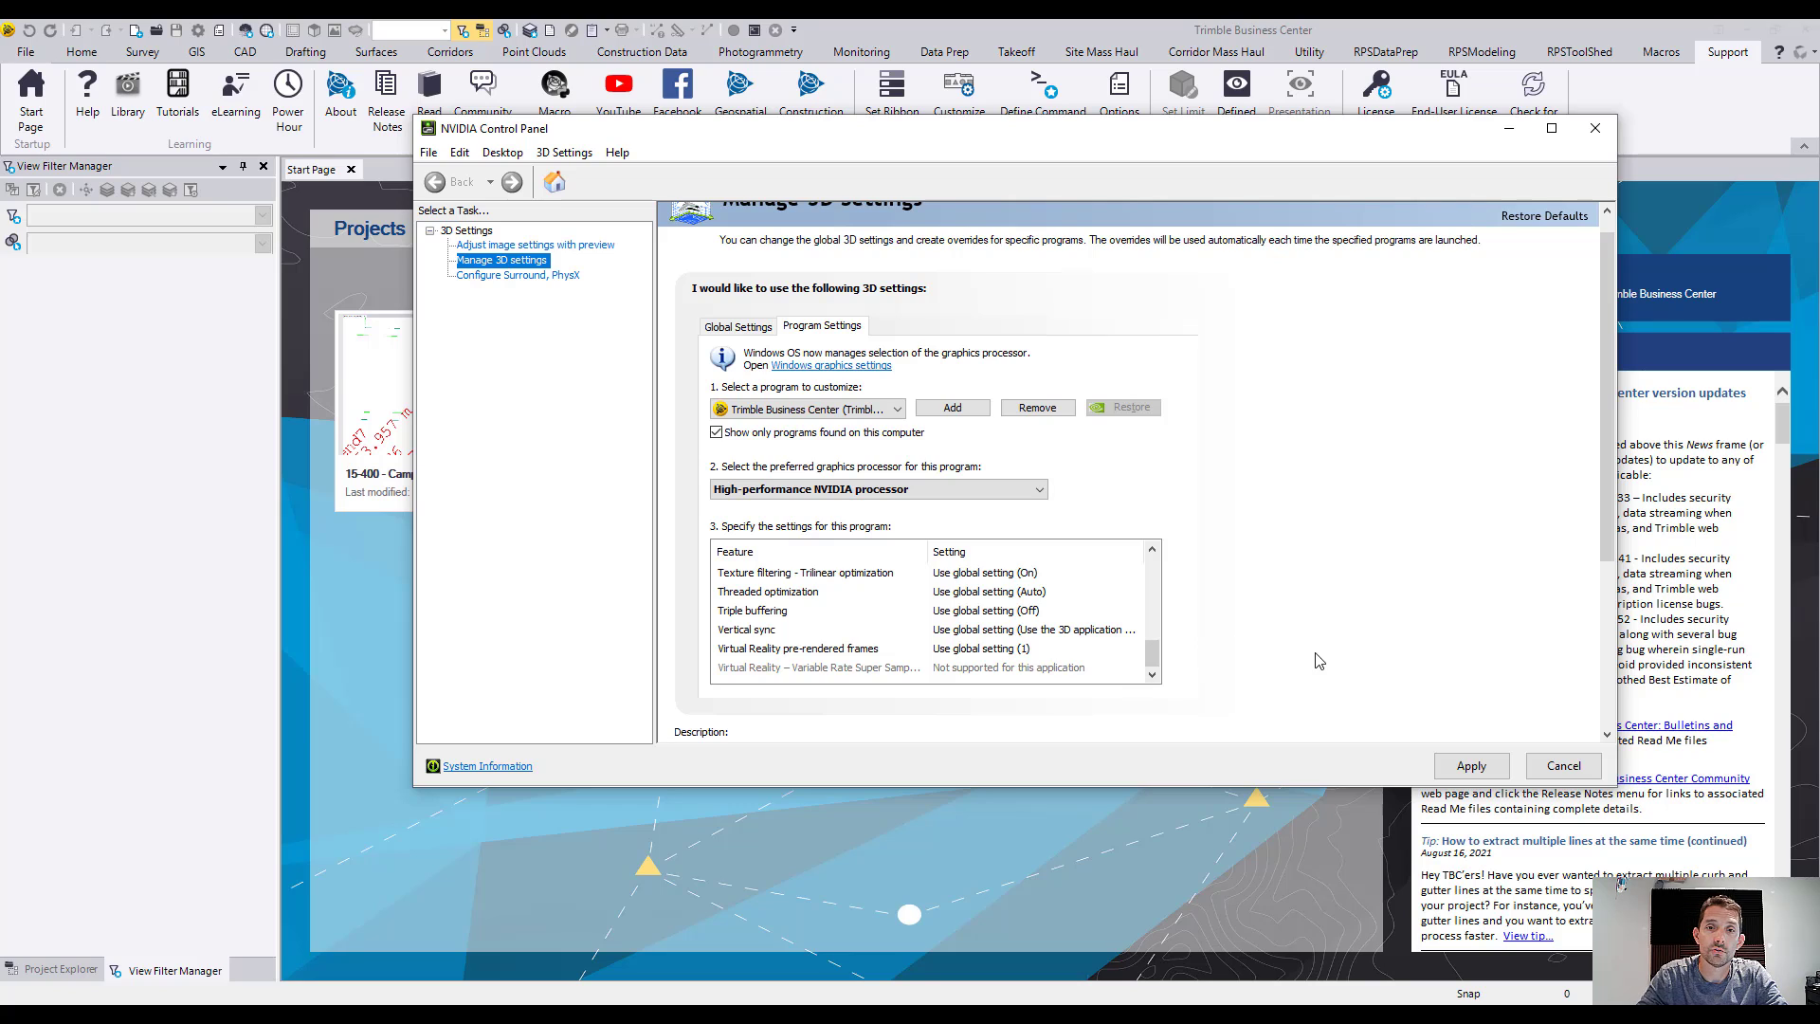
pyautogui.click(1493, 765)
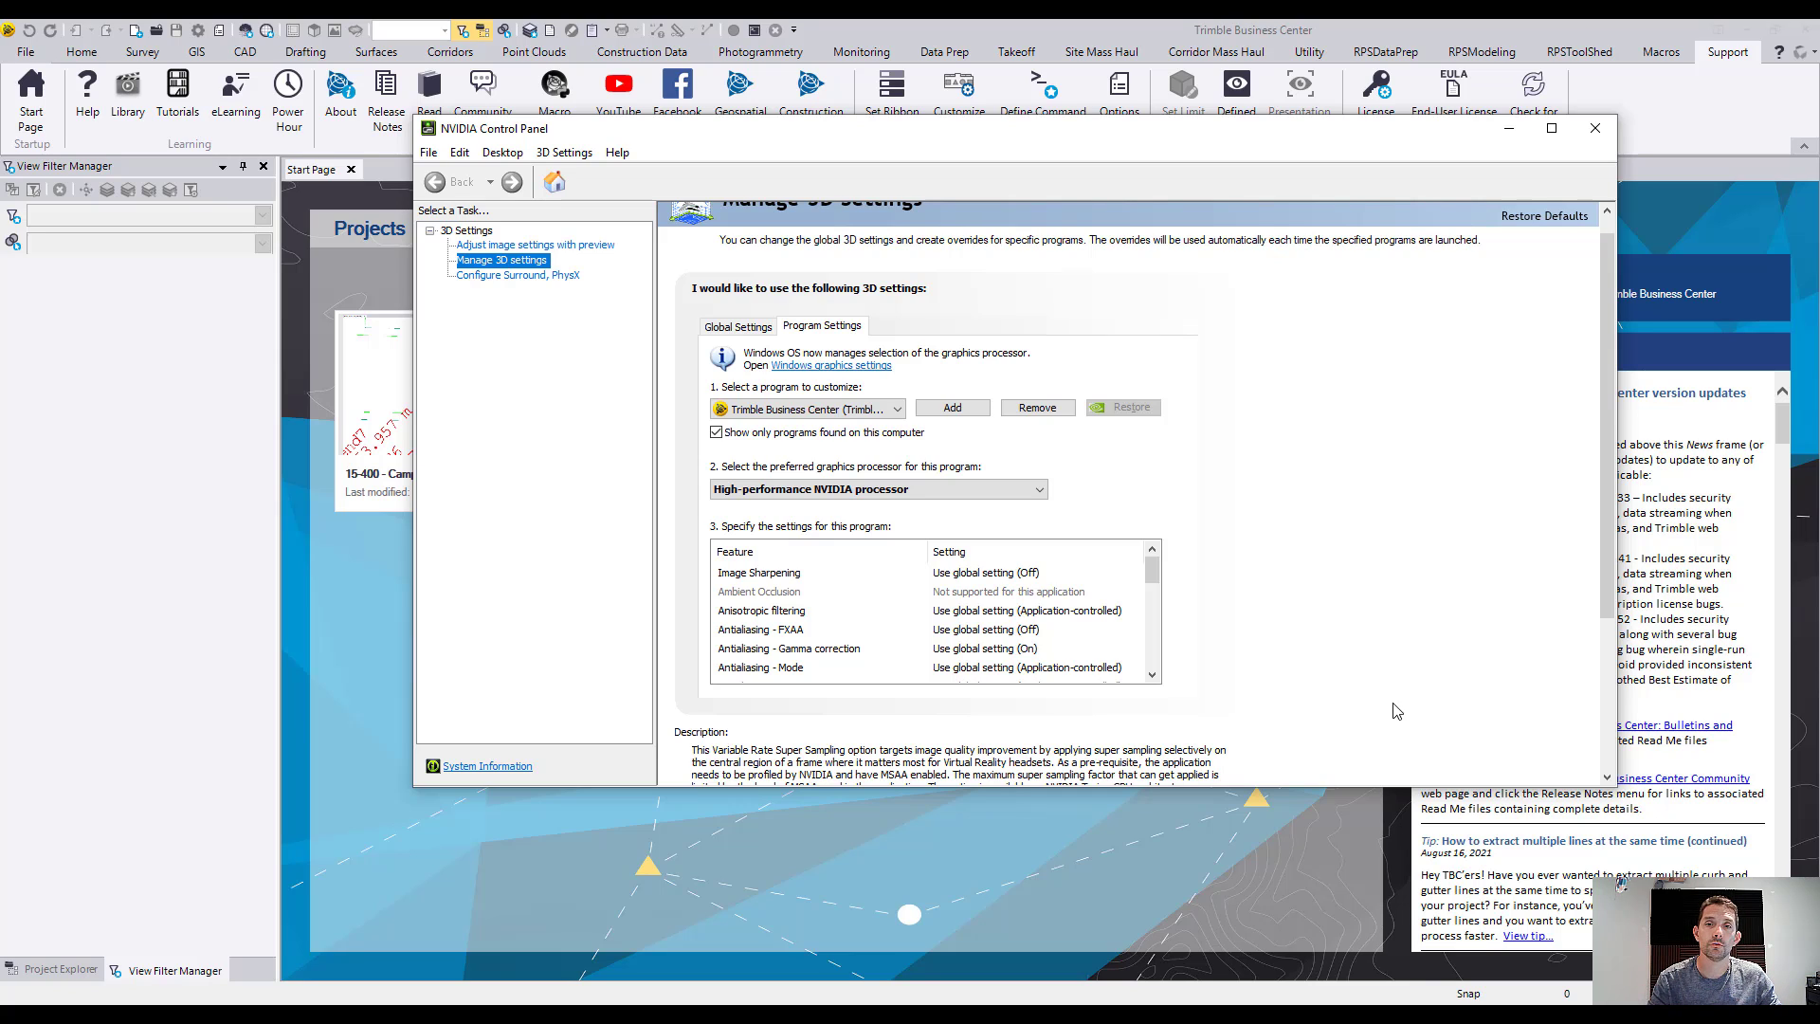
pyautogui.click(1596, 128)
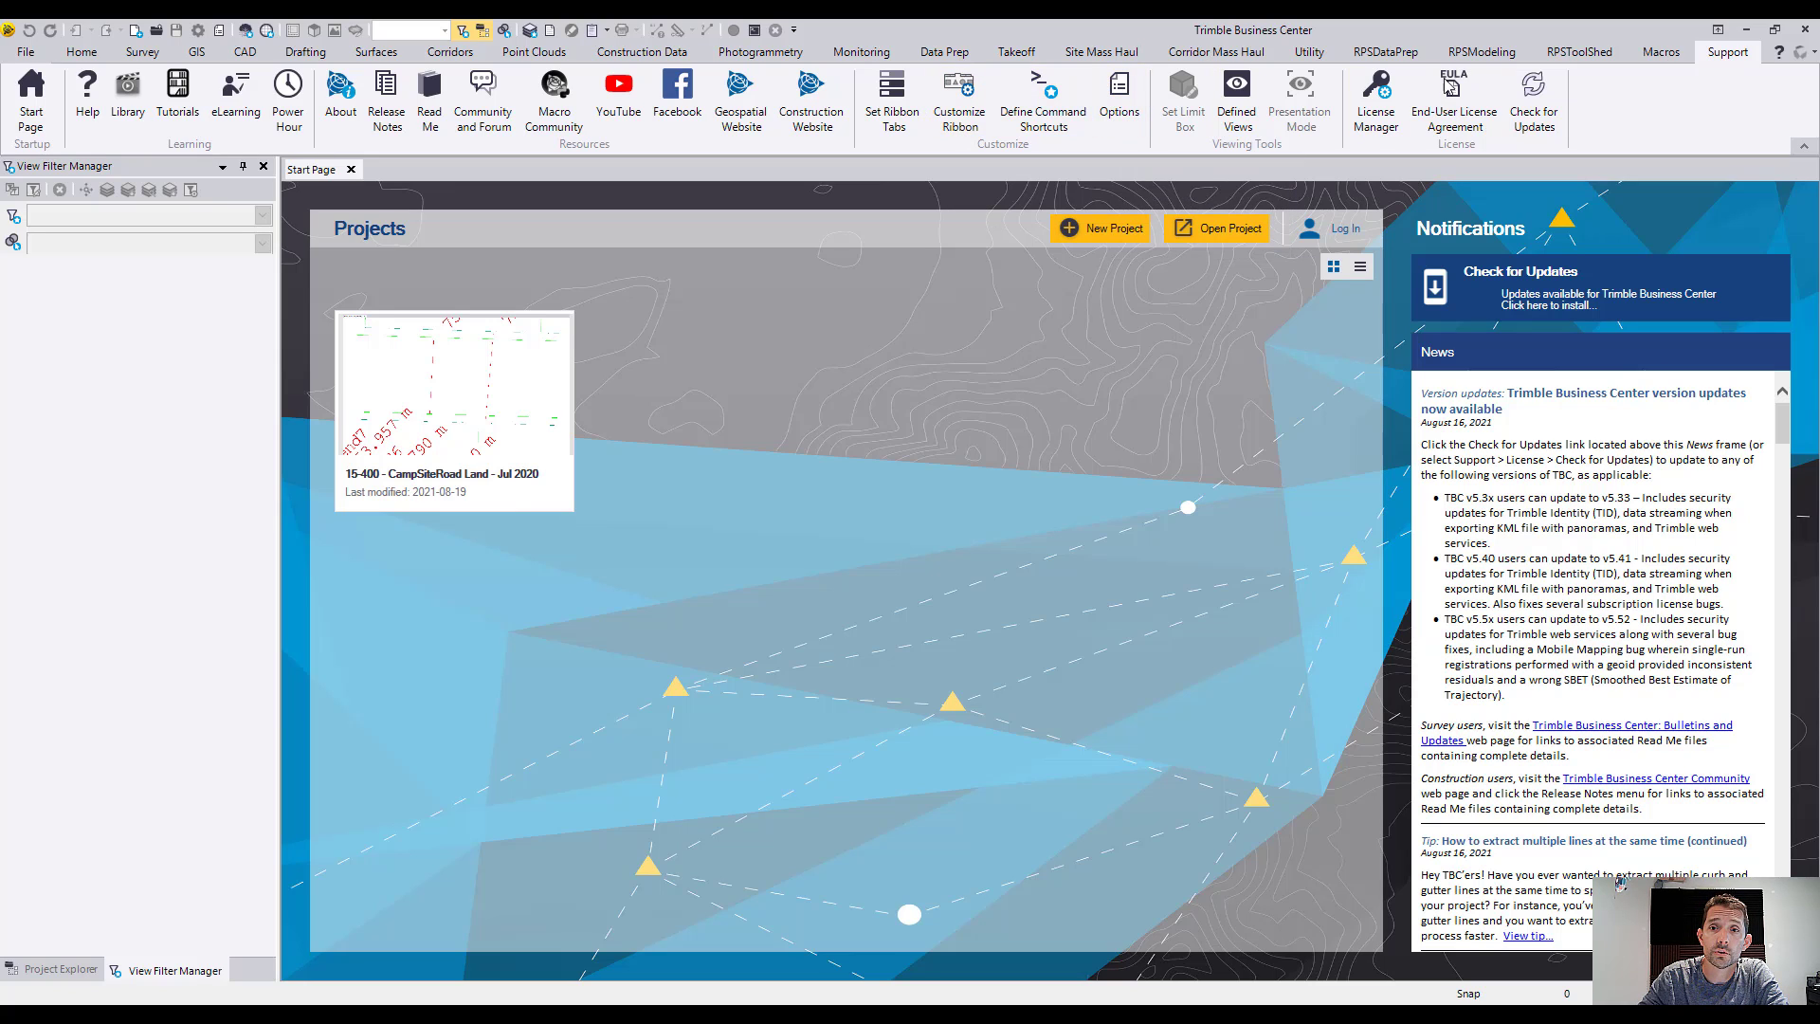
# Show Advanced Graphics Options from Support > Options on the Display page.
pyautogui.click(1119, 99)
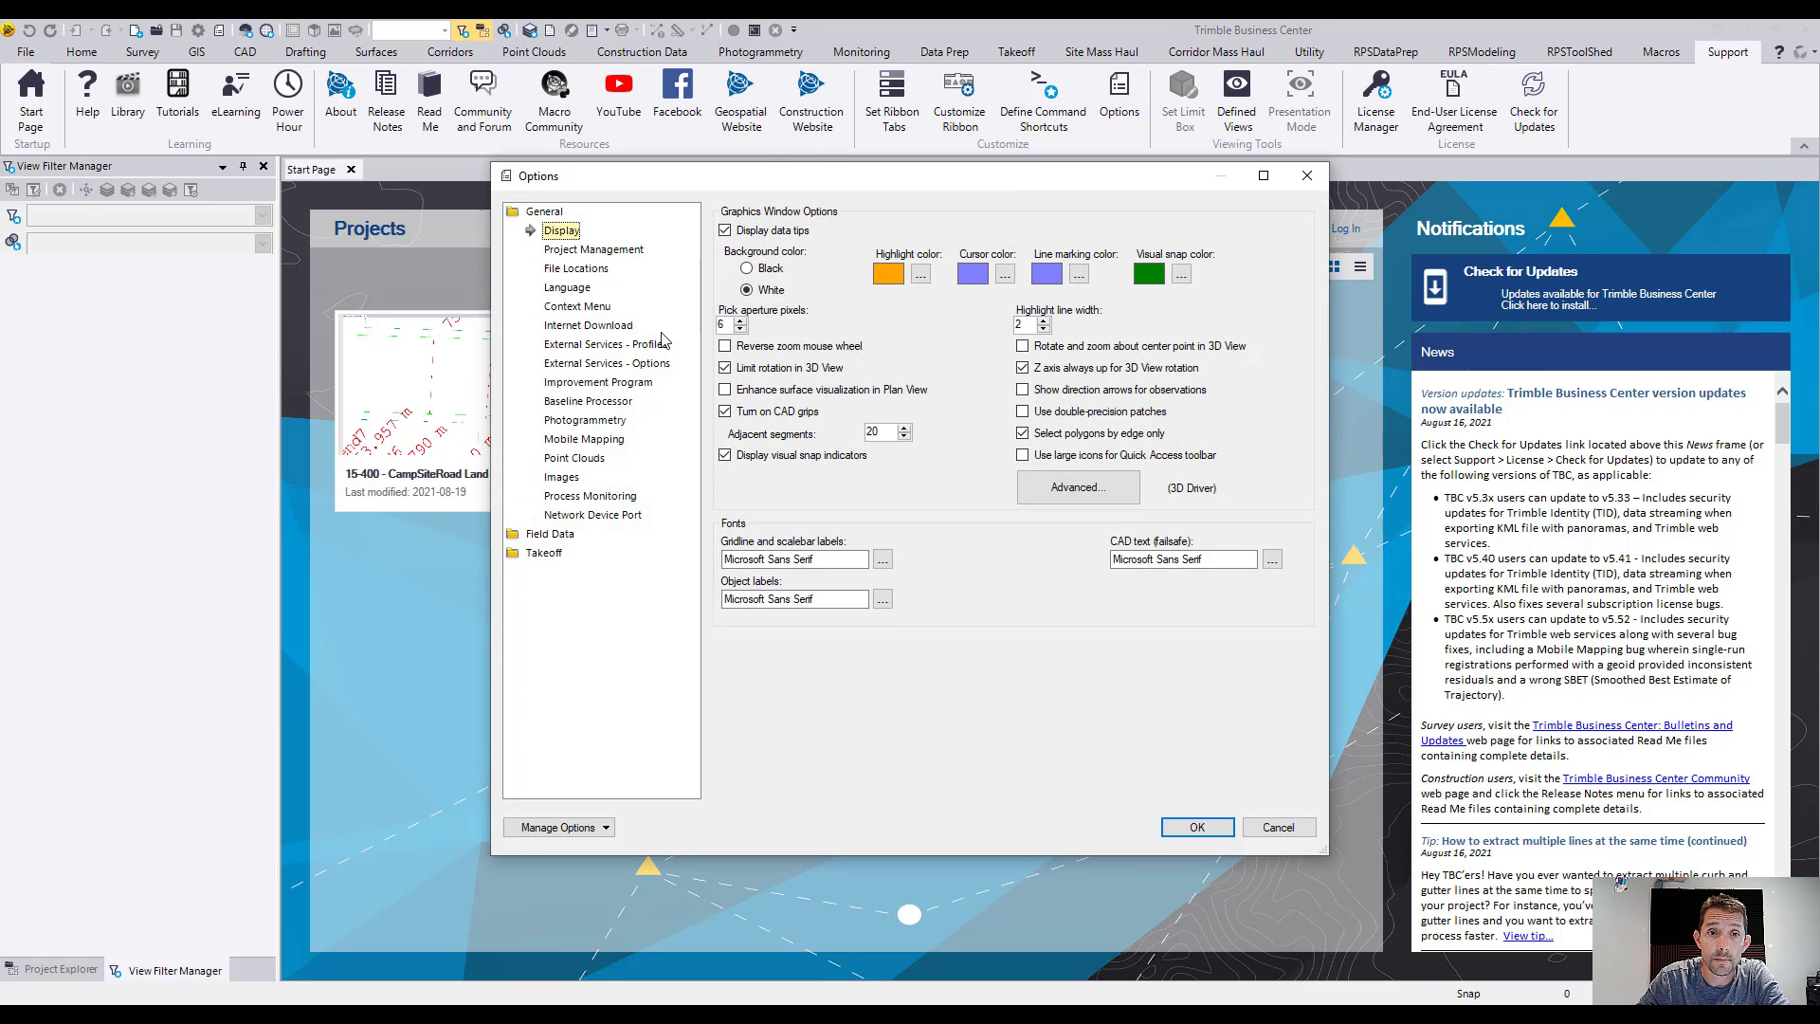
pyautogui.click(1099, 490)
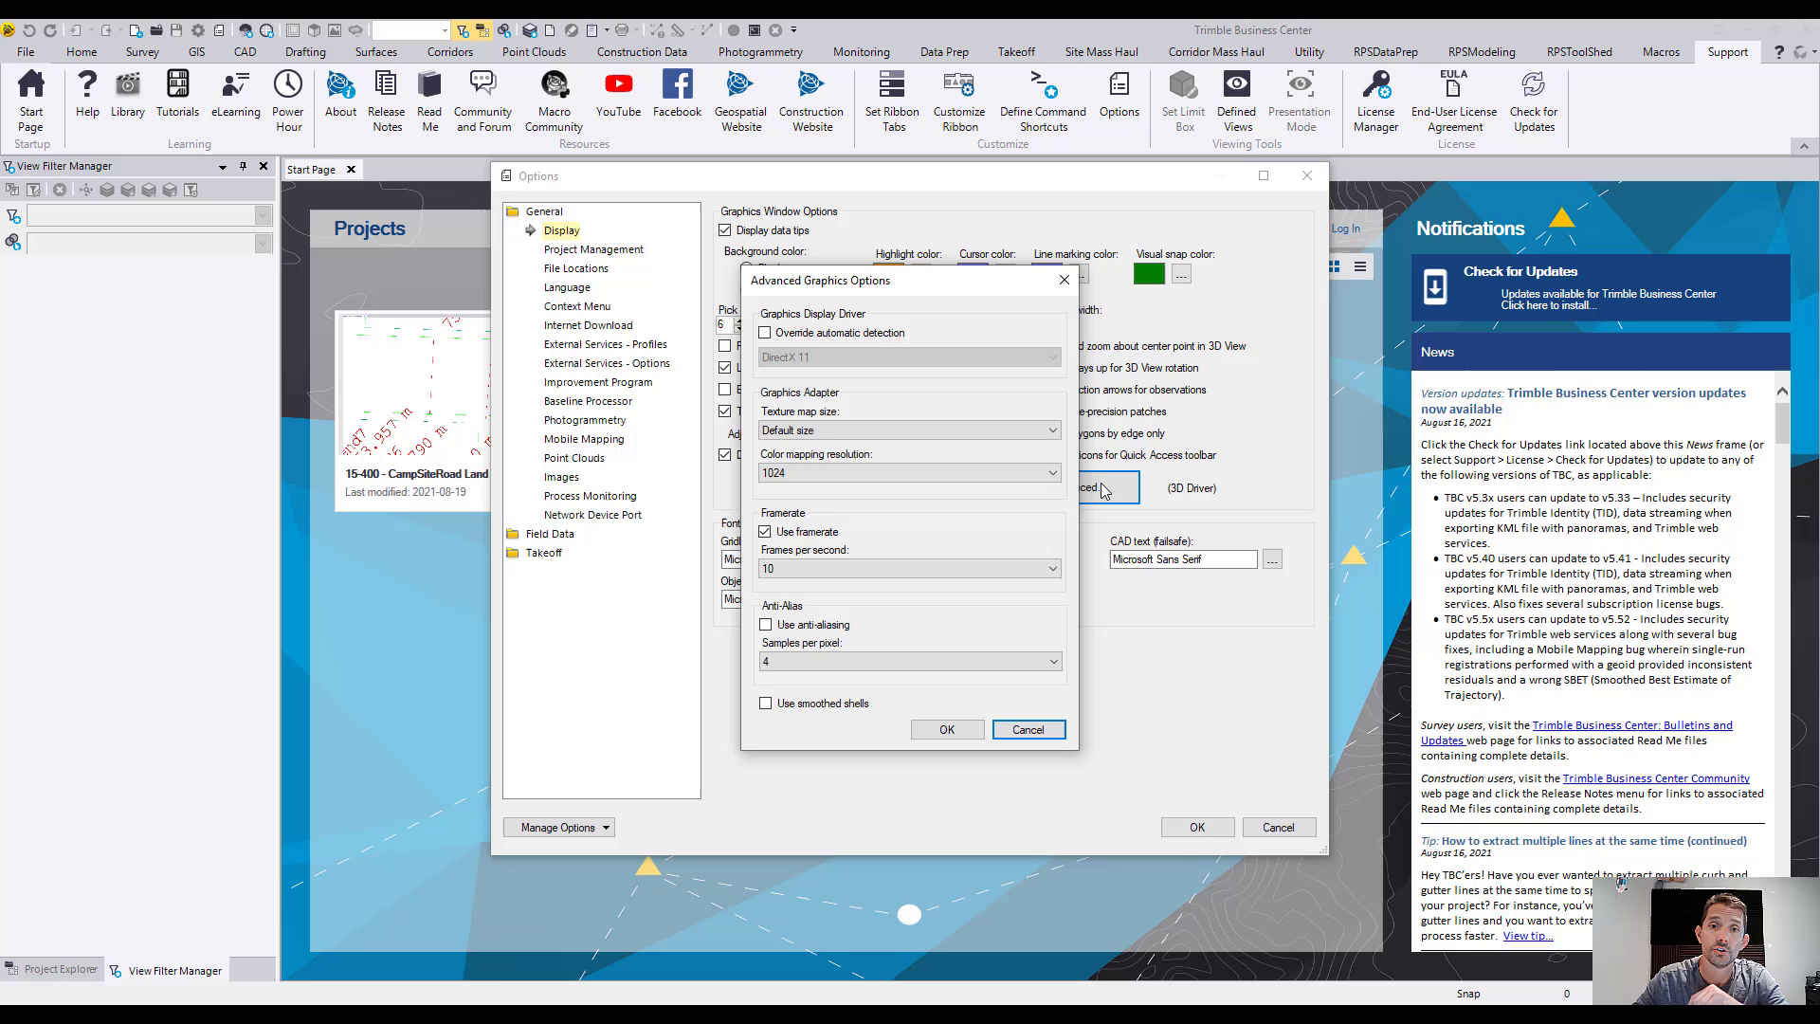
pyautogui.click(767, 334)
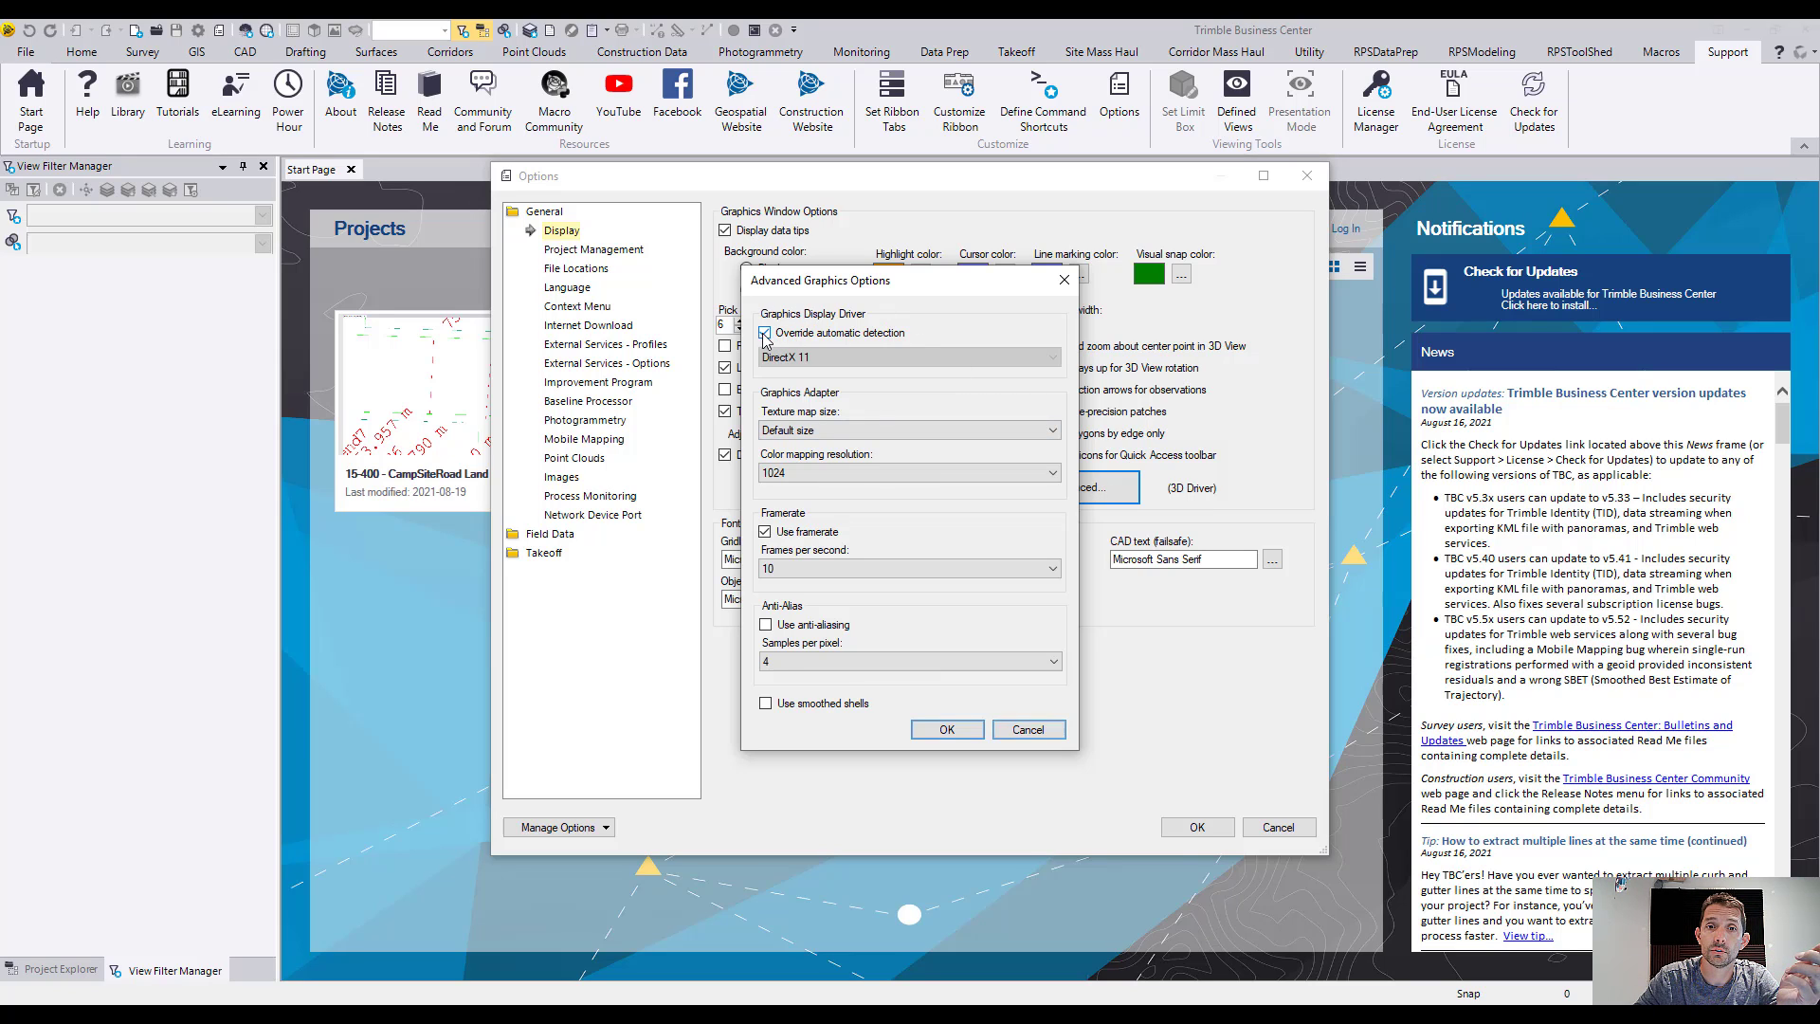
pyautogui.click(853, 358)
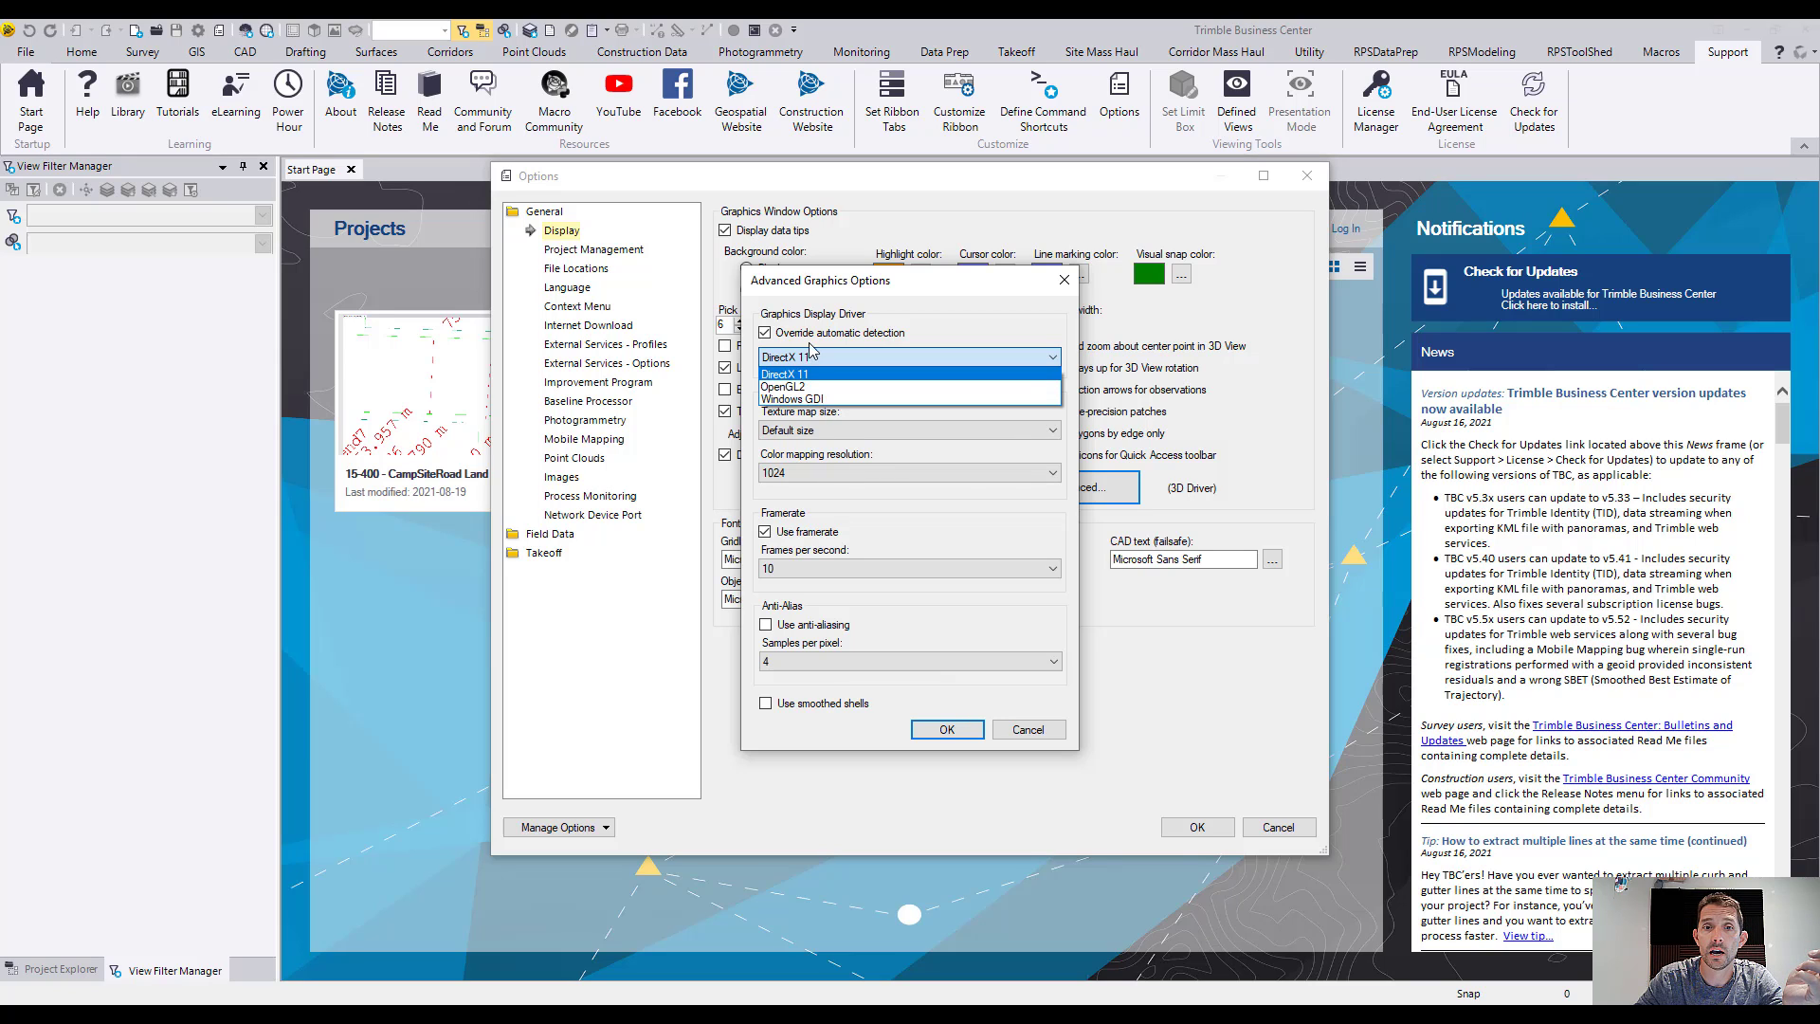
pyautogui.click(855, 336)
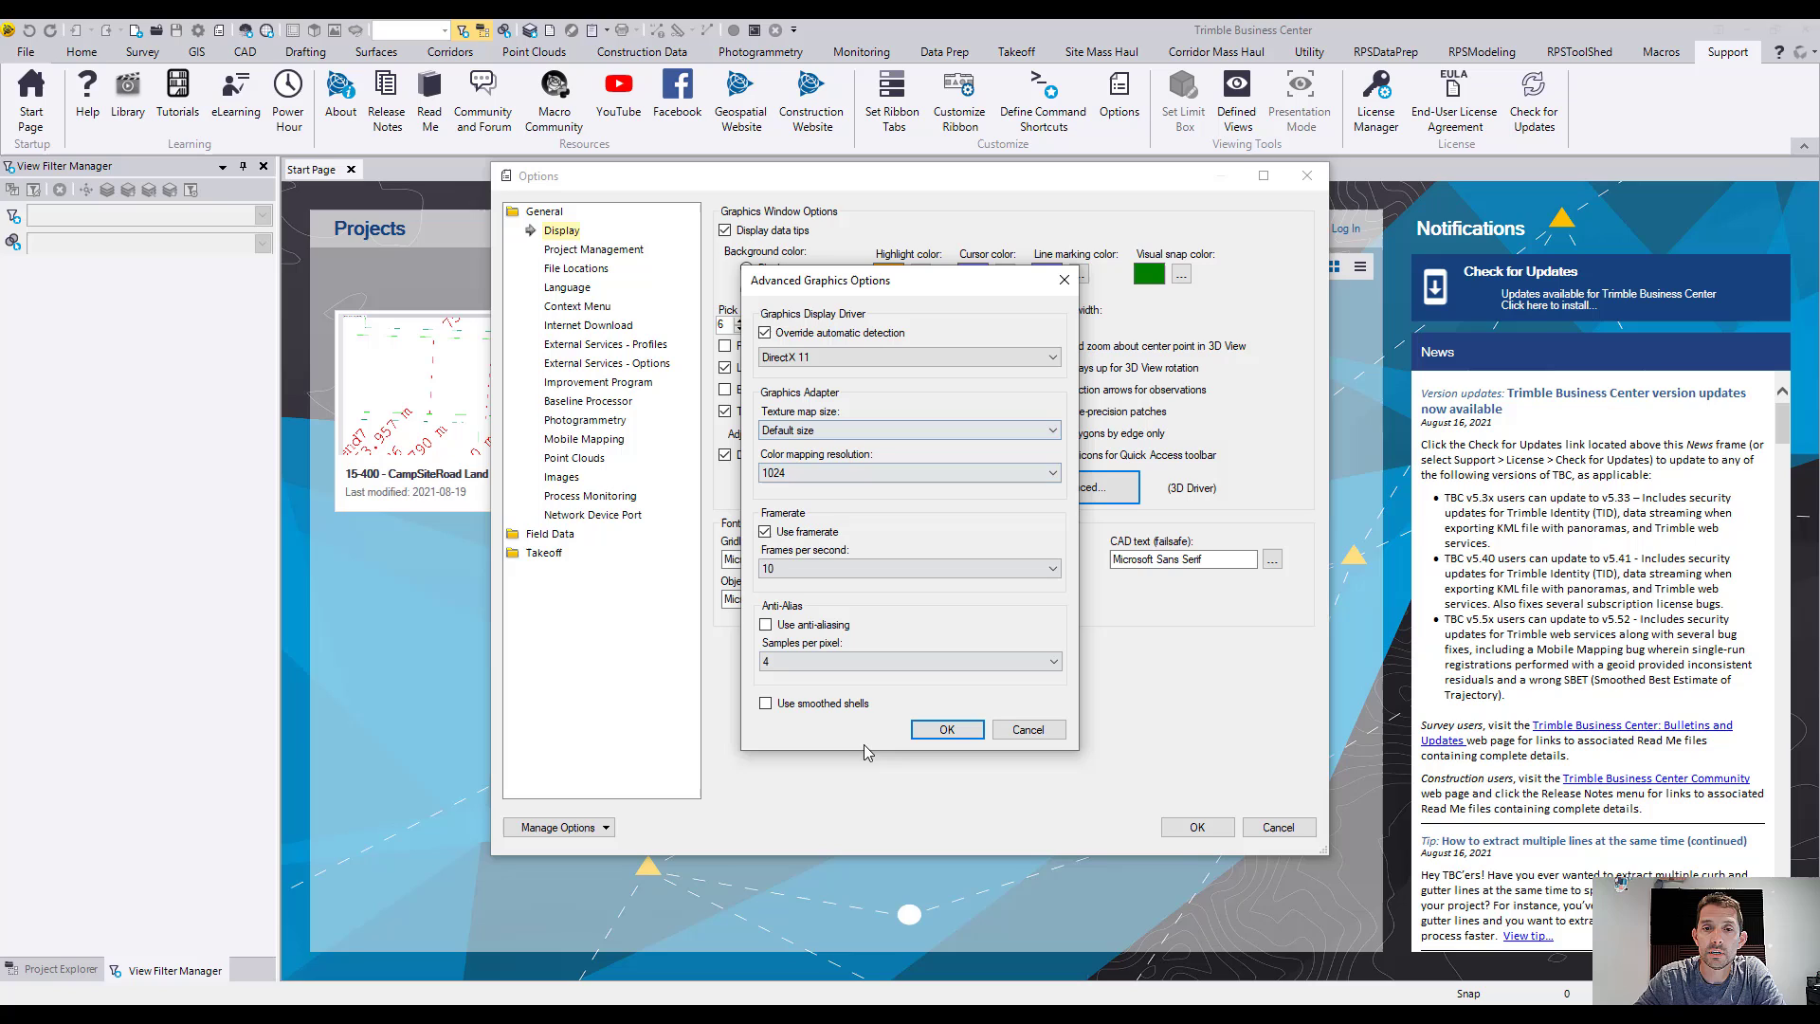
pyautogui.click(822, 359)
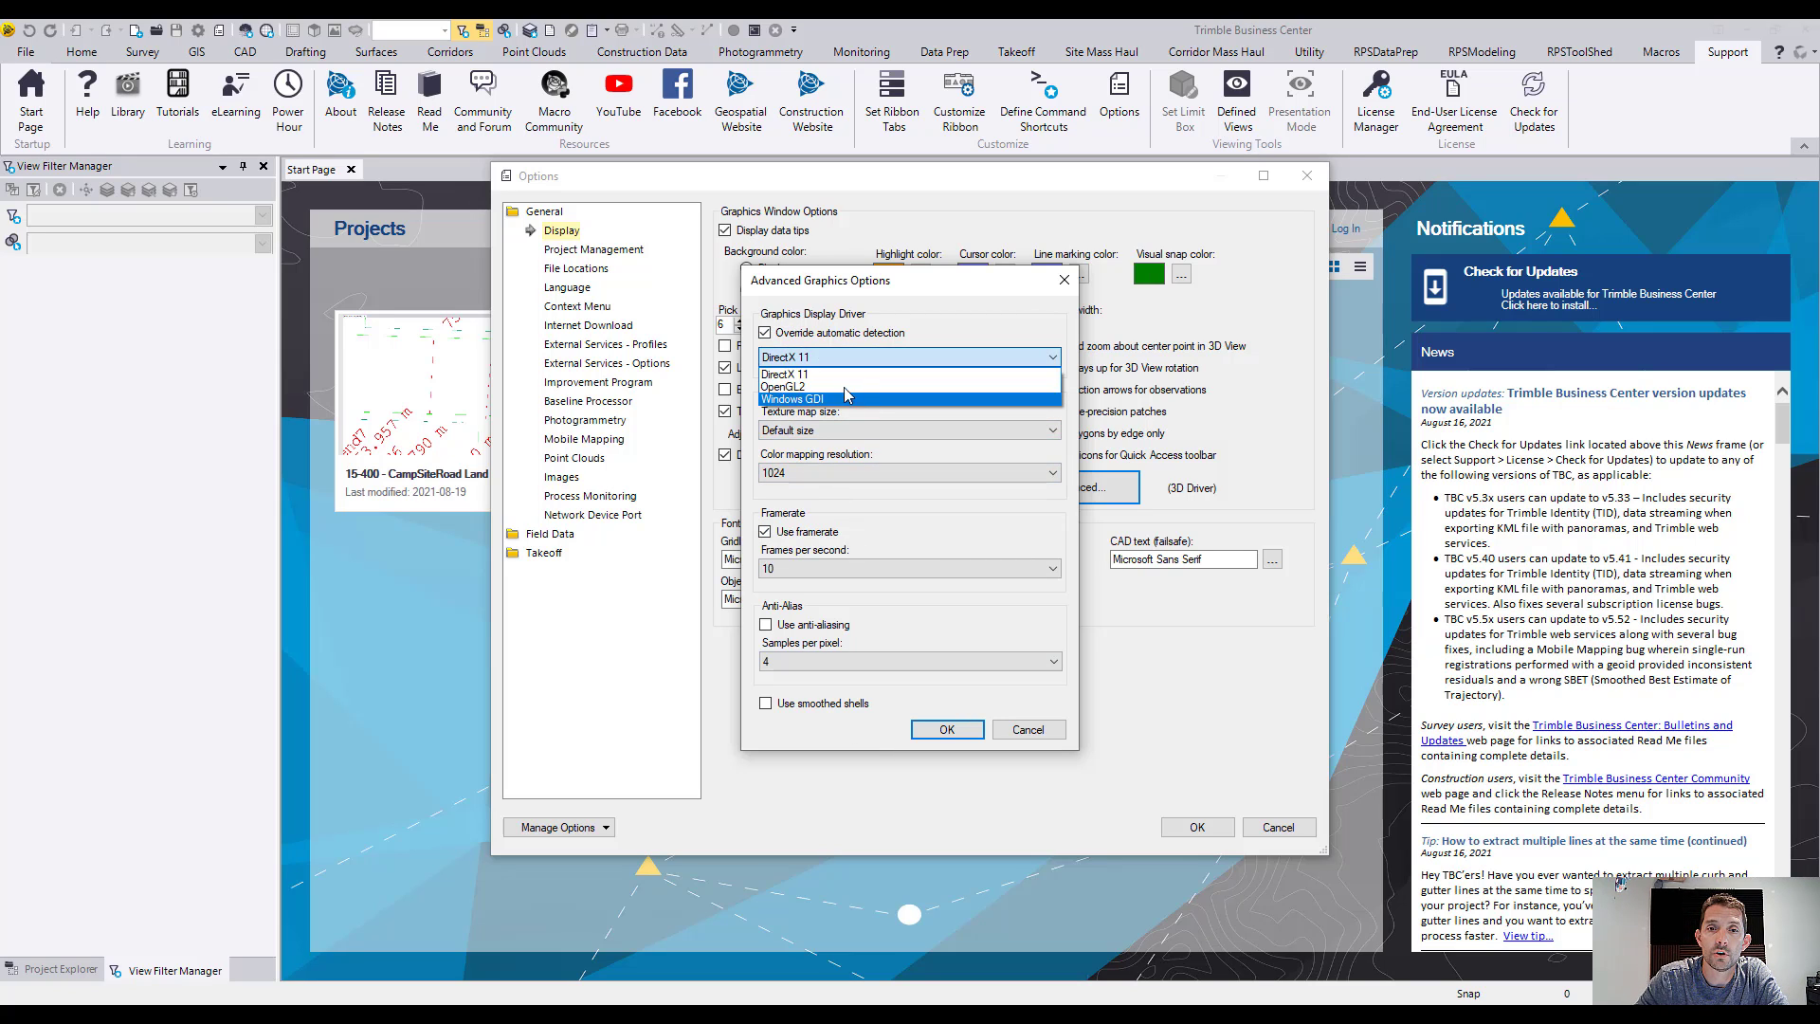
pyautogui.click(860, 322)
pyautogui.click(766, 333)
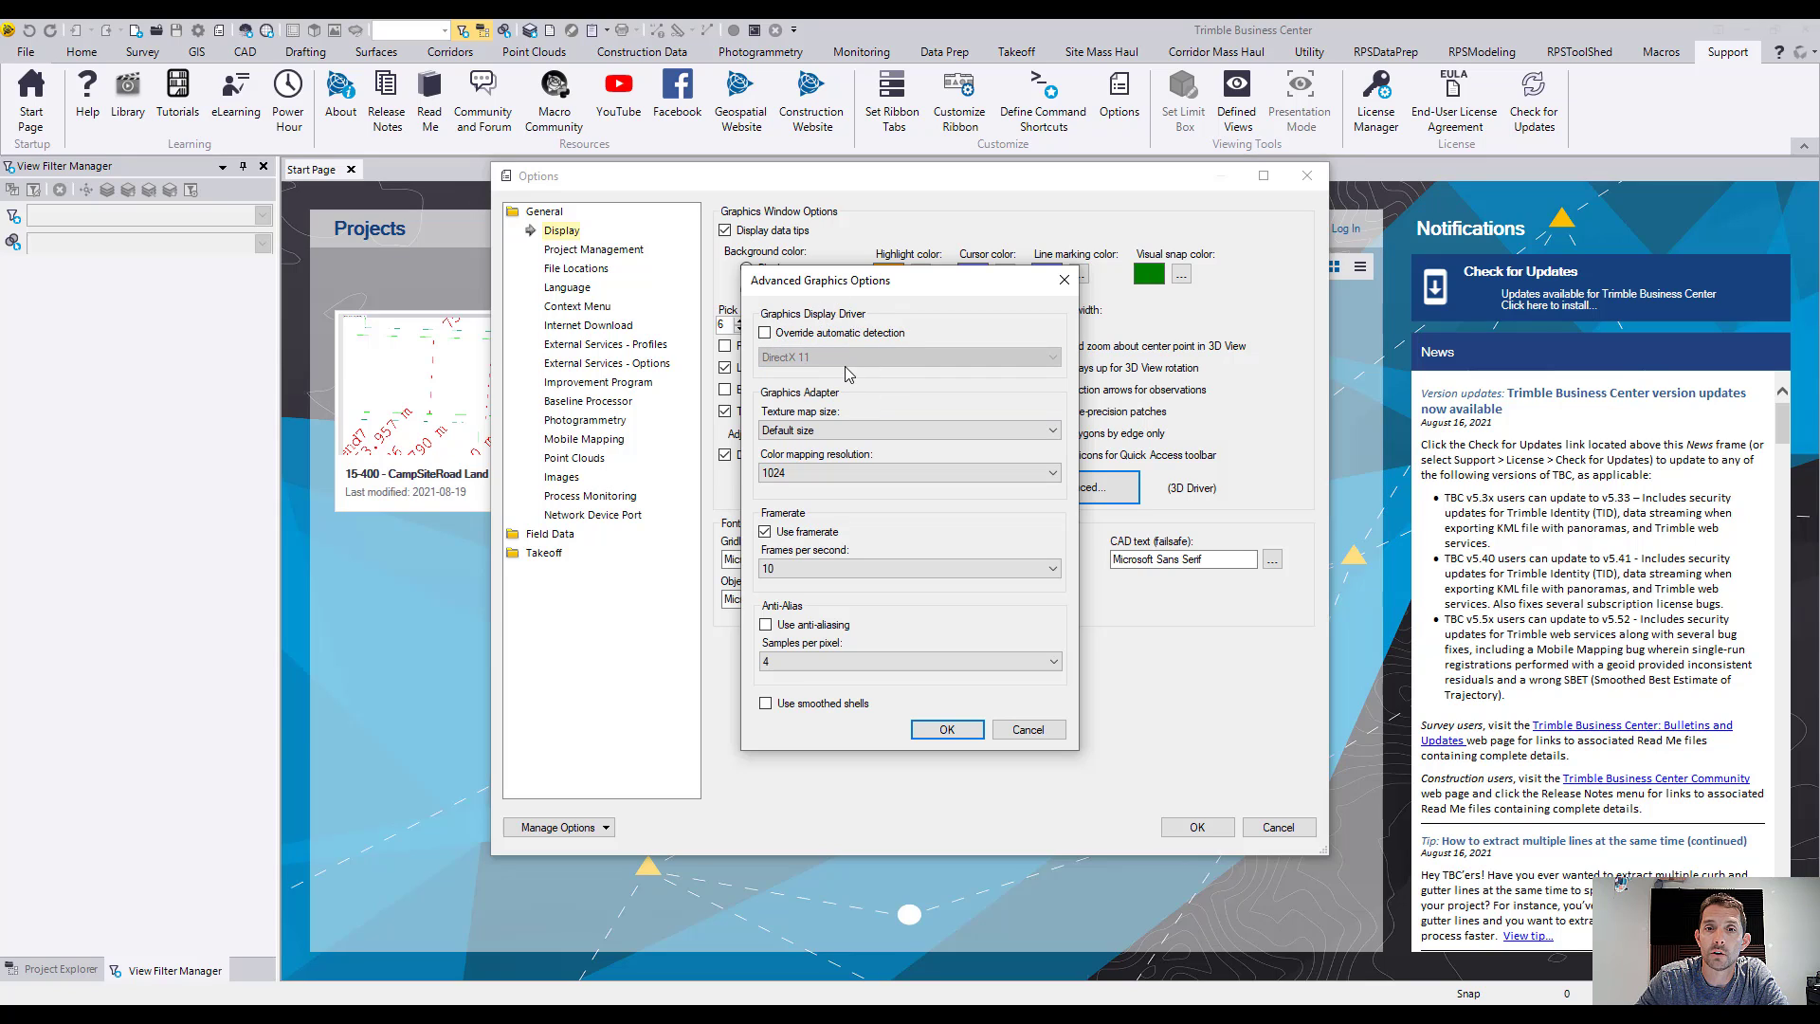